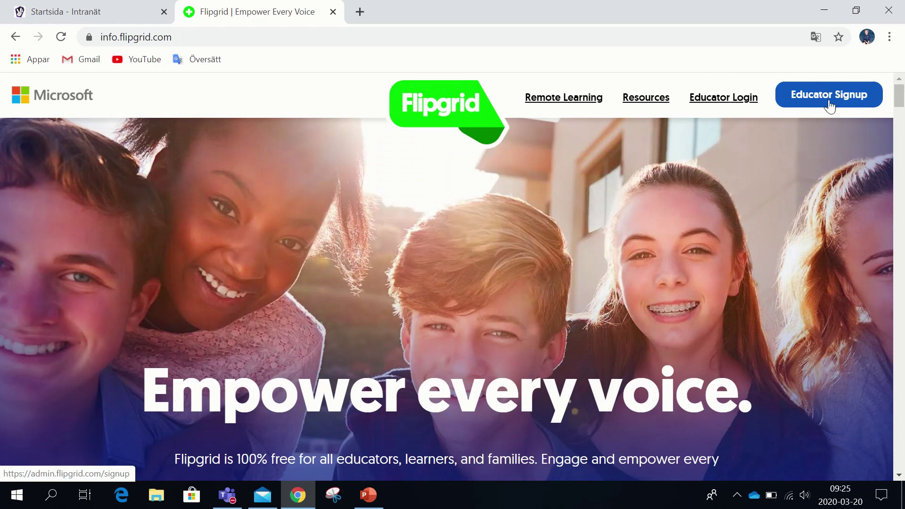
# Sign in to Flipgrid through Educator Login using a Google account
pyautogui.click(830, 105)
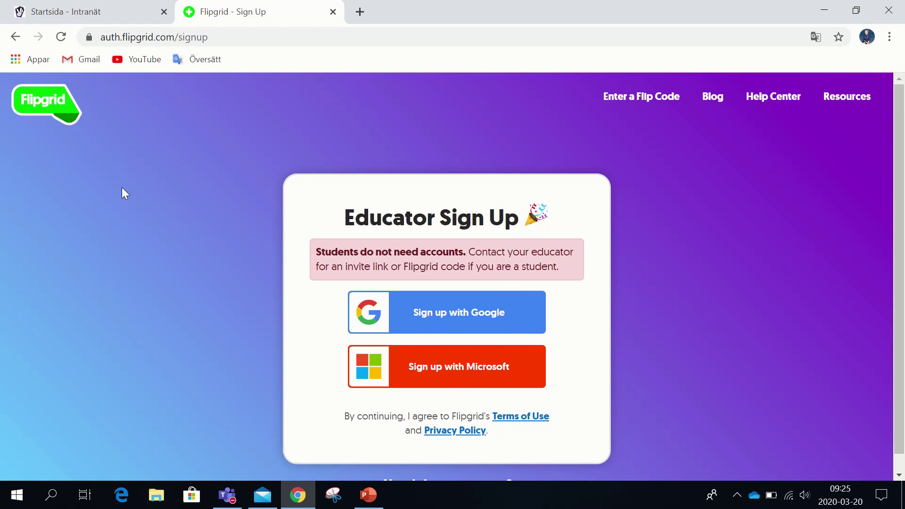
pyautogui.click(16, 37)
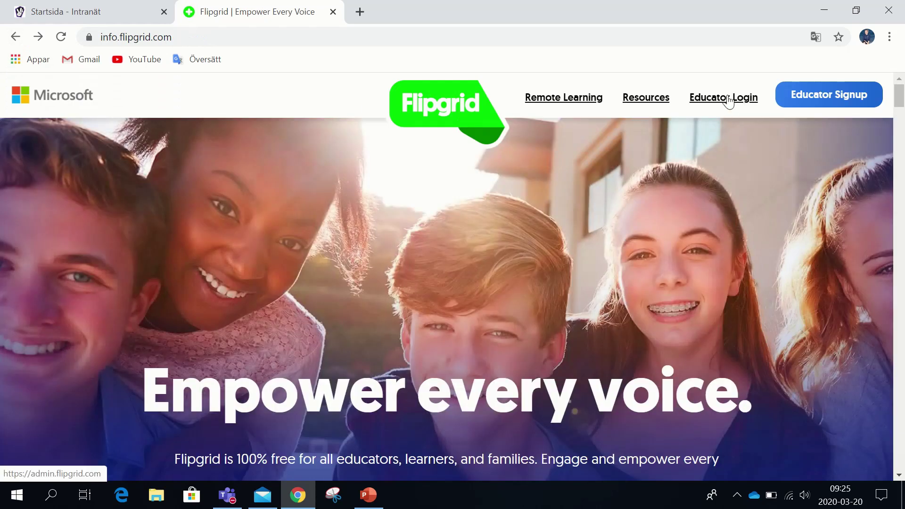
pyautogui.click(729, 98)
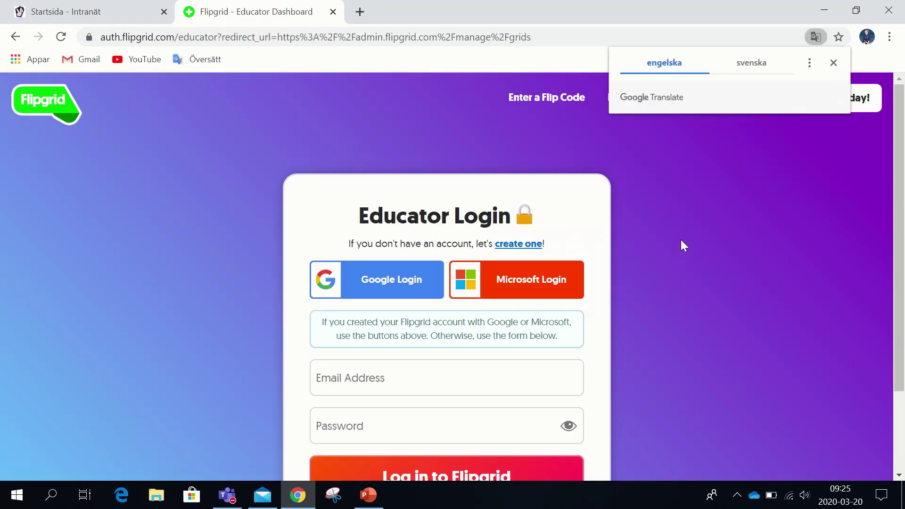
pyautogui.click(832, 65)
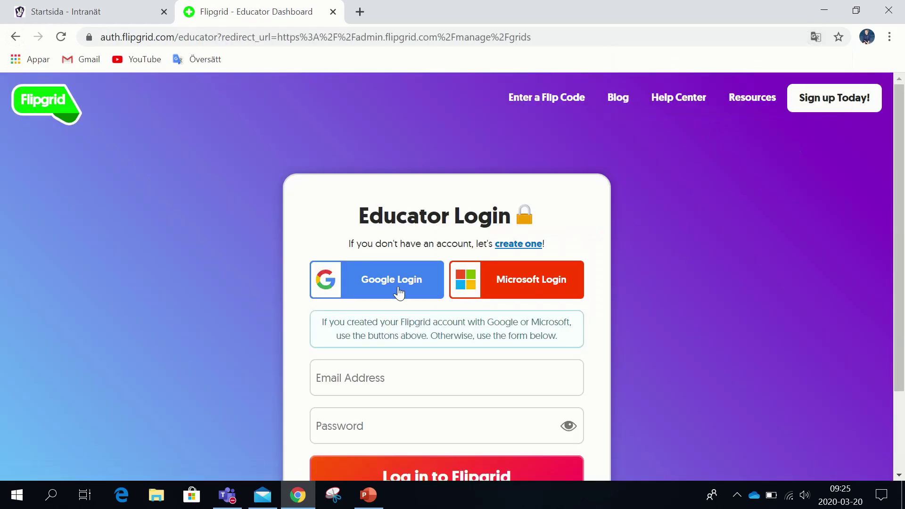
pyautogui.click(398, 290)
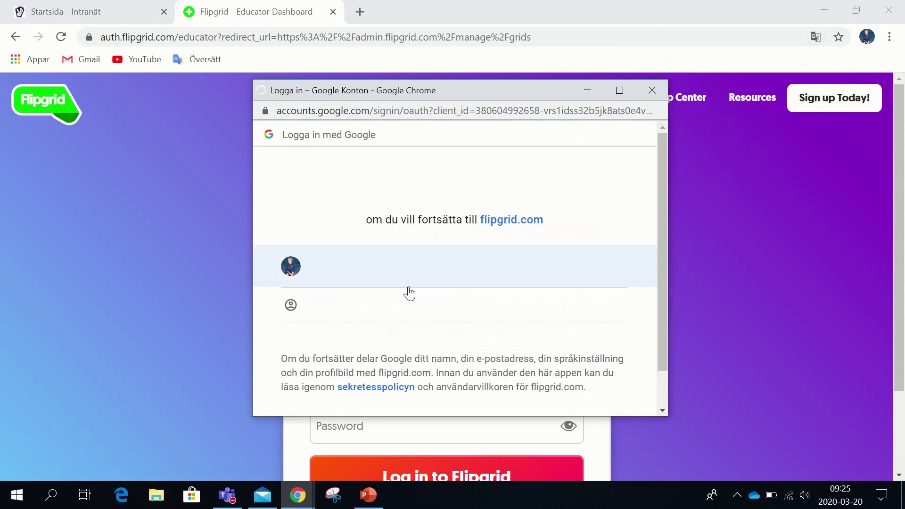
pyautogui.click(402, 262)
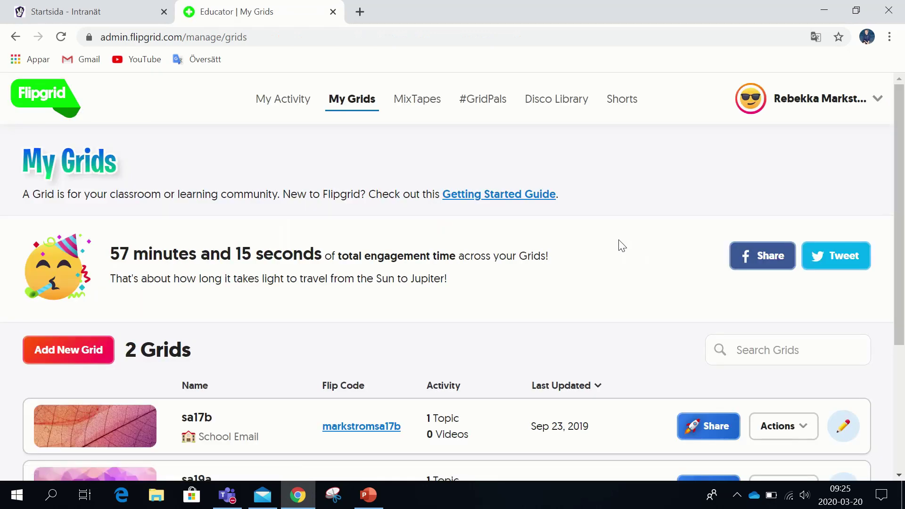
# Look over the sa17b and sa19a grids, then bring up the Add New Grid form
pyautogui.scroll(-3, 618, 244)
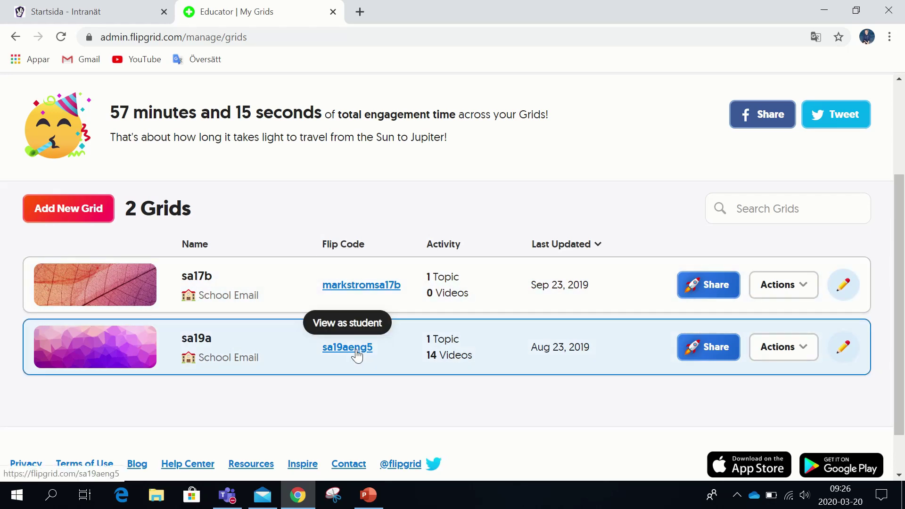
pyautogui.scroll(3, 461, 189)
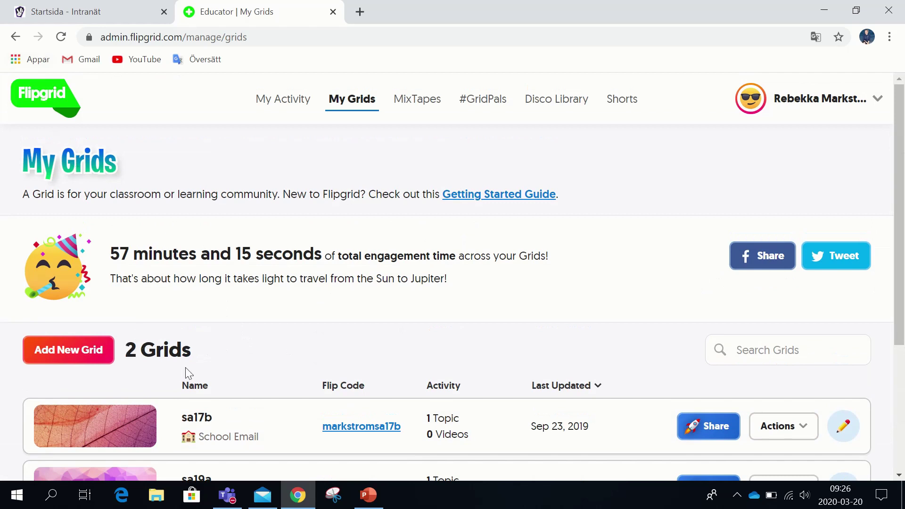
pyautogui.click(63, 352)
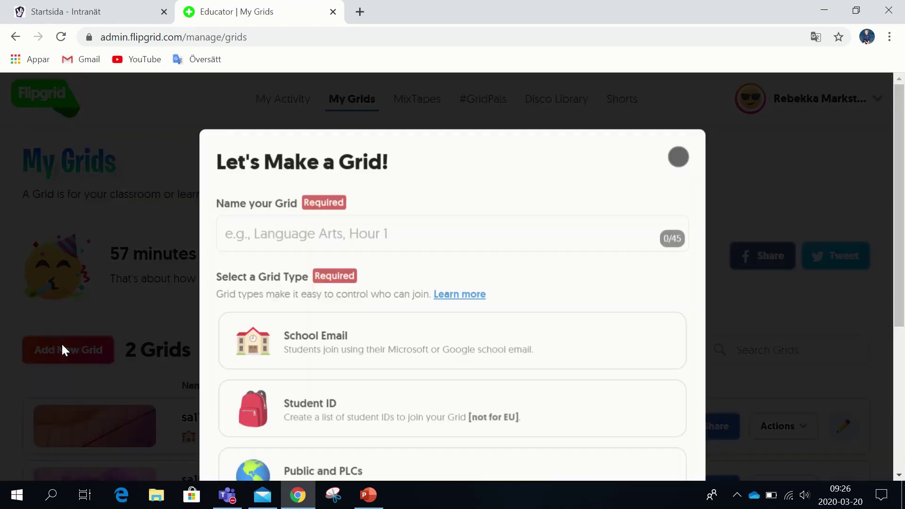
# Name the new grid IN19 and choose the School Email grid type
pyautogui.click(472, 231)
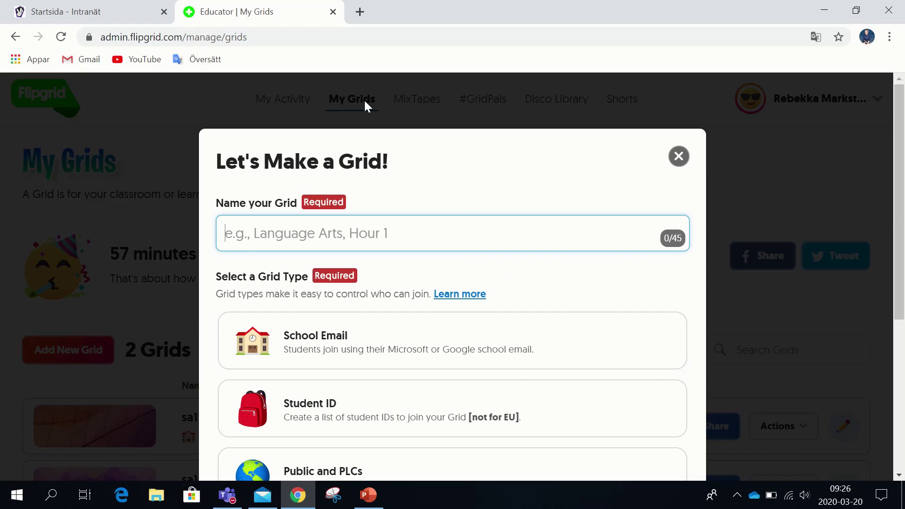
pyautogui.write('IN19')
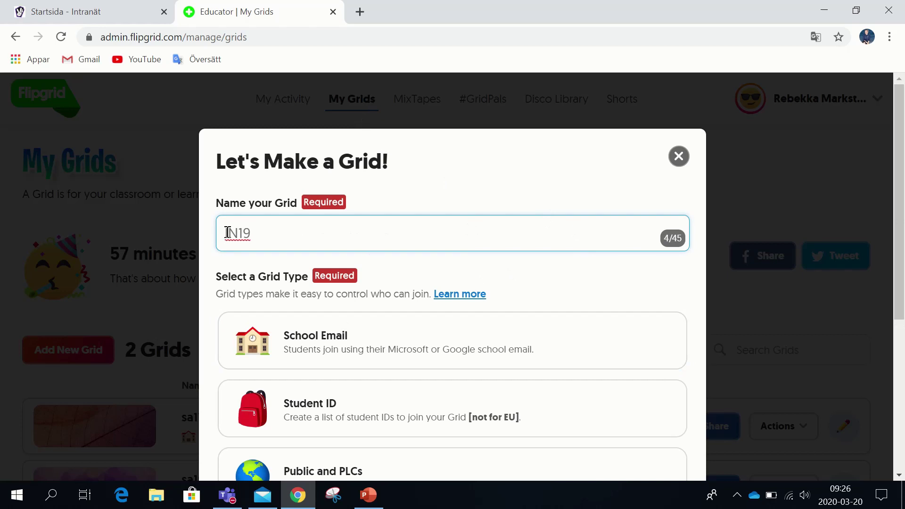
pyautogui.scroll(-1, 301, 207)
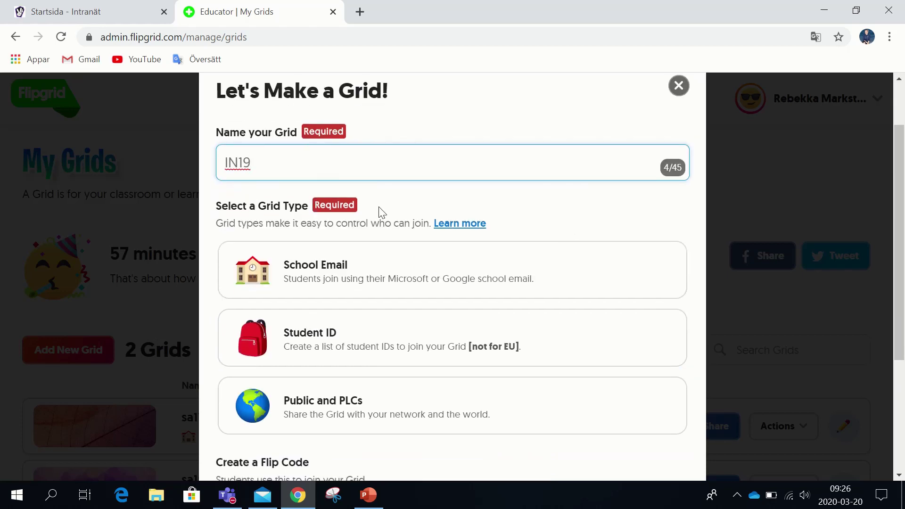
pyautogui.scroll(-1, 410, 212)
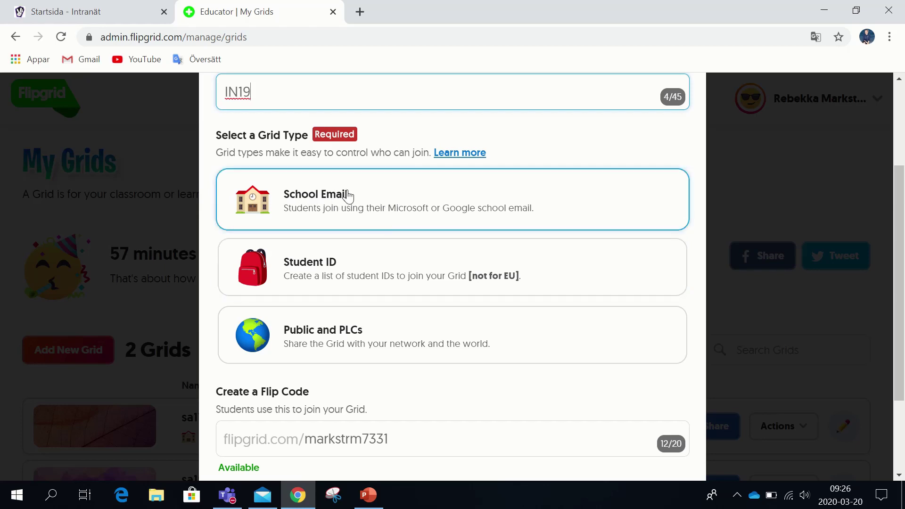
pyautogui.click(348, 195)
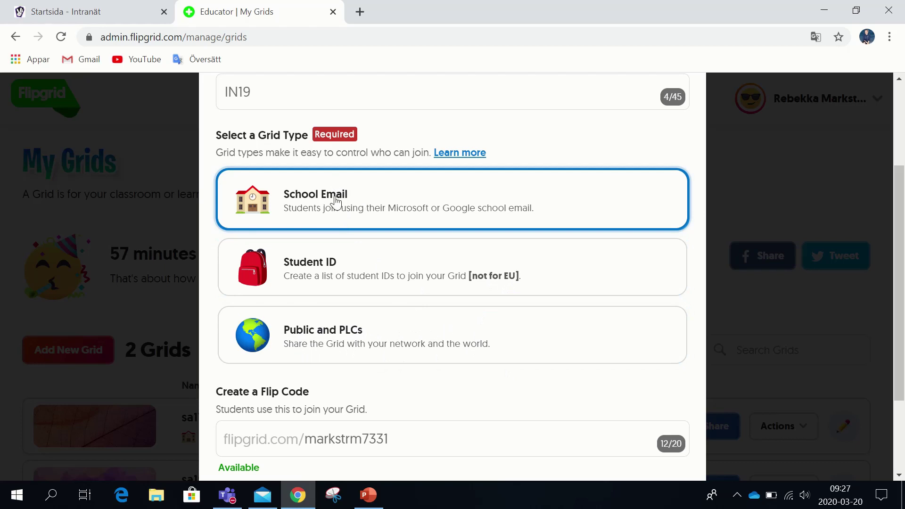
pyautogui.tripleClick(336, 202)
pyautogui.click(464, 196)
pyautogui.scroll(-3, 511, 200)
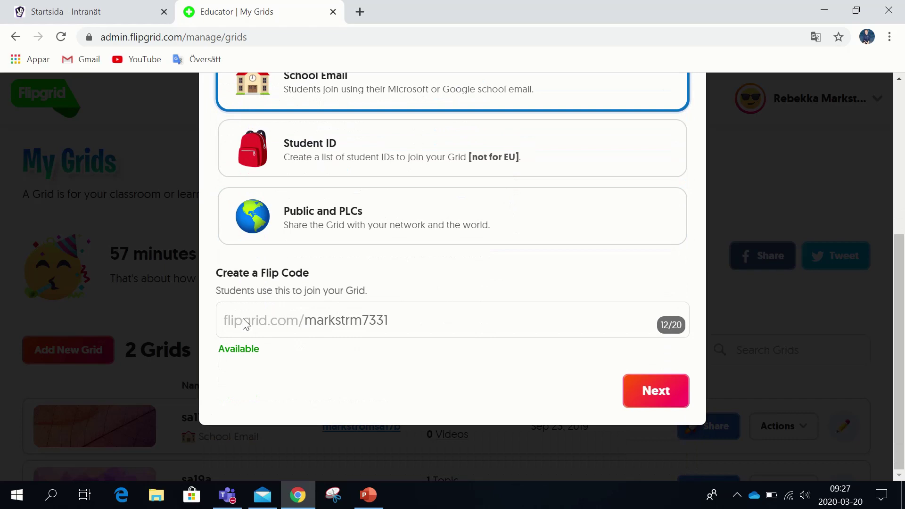
pyautogui.click(401, 319)
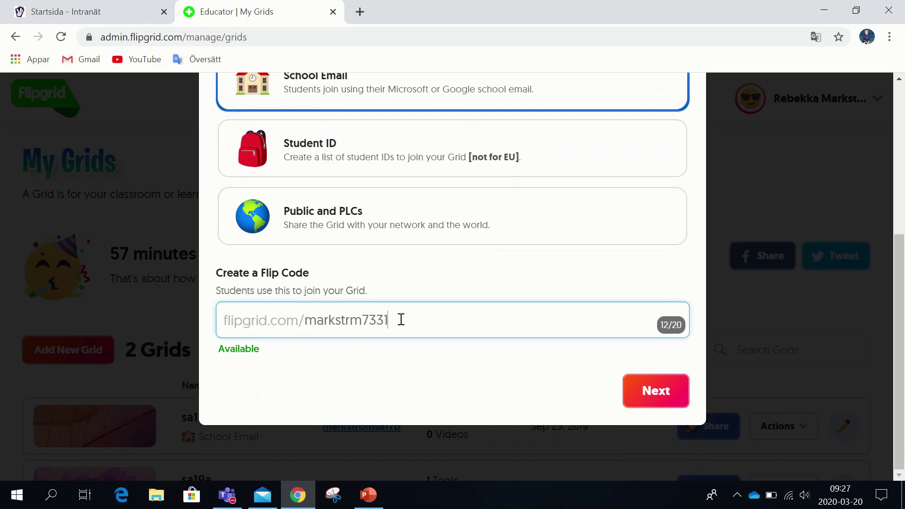
pyautogui.press('BackSpace')
pyautogui.press('BackSpace')
pyautogui.press('BackSpace')
pyautogui.press('BackSpace')
pyautogui.press('BackSpace')
pyautogui.press('BackSpace')
pyautogui.press('BackSpace')
pyautogui.press('BackSpace')
pyautogui.press('BackSpace')
pyautogui.press('BackSpace')
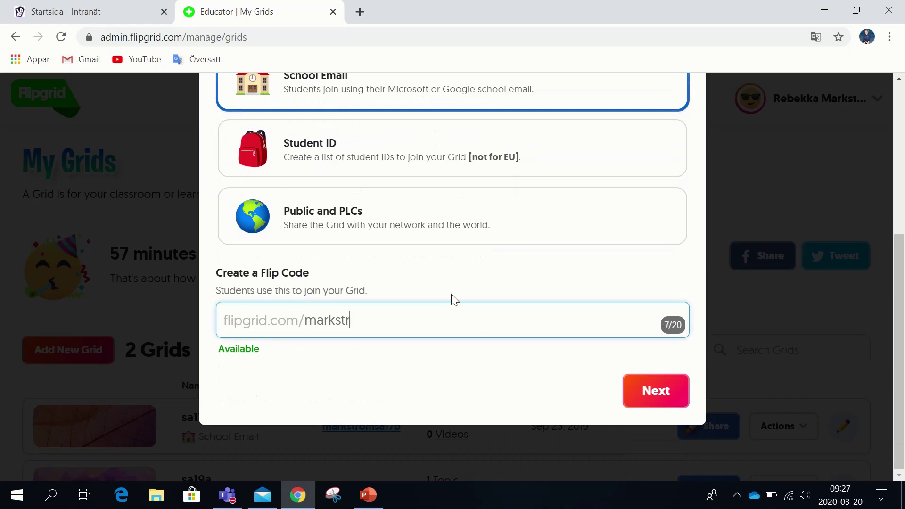
pyautogui.press('BackSpace')
pyautogui.press('BackSpace')
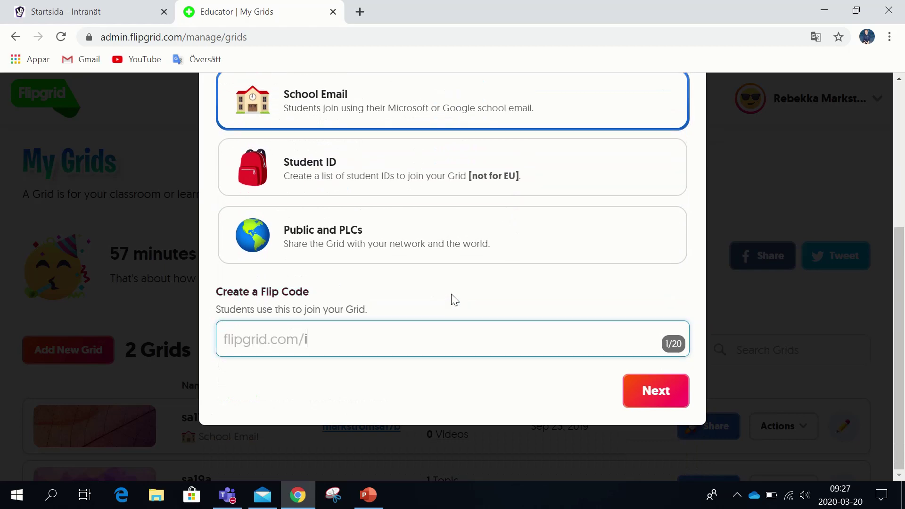
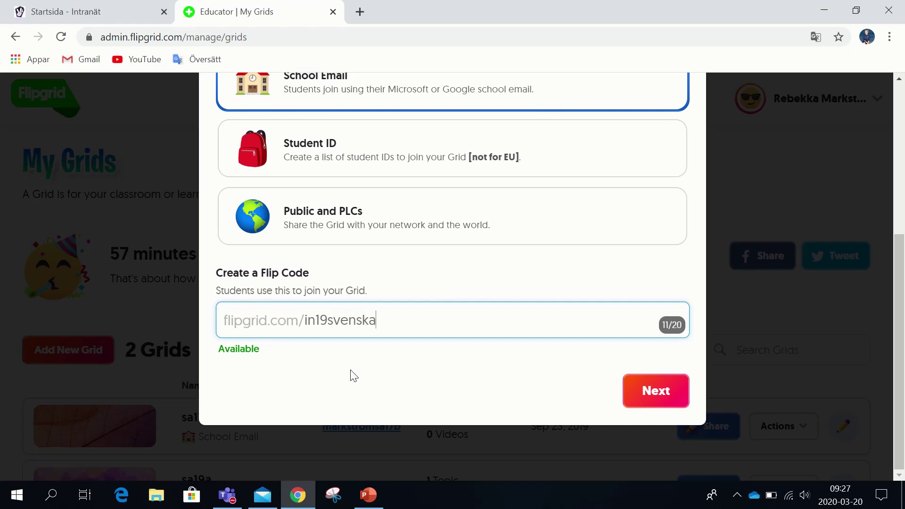
pyautogui.click(666, 405)
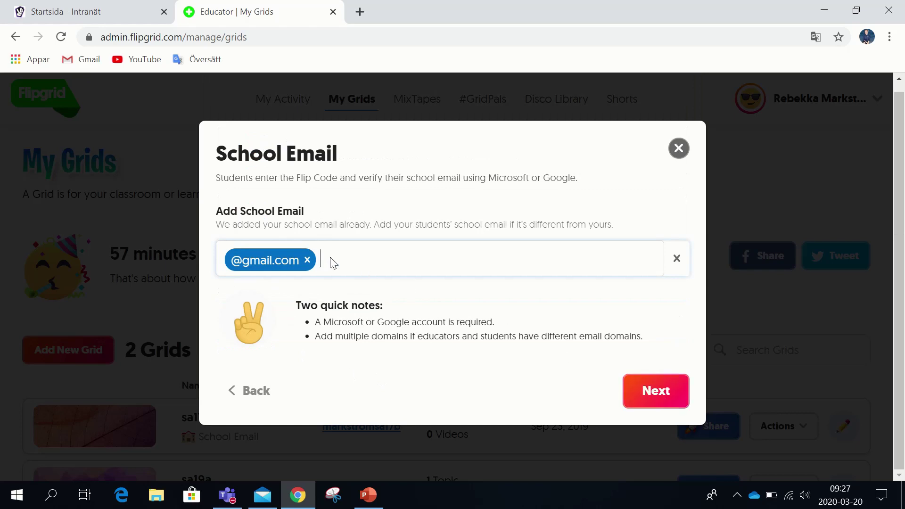
pyautogui.click(306, 260)
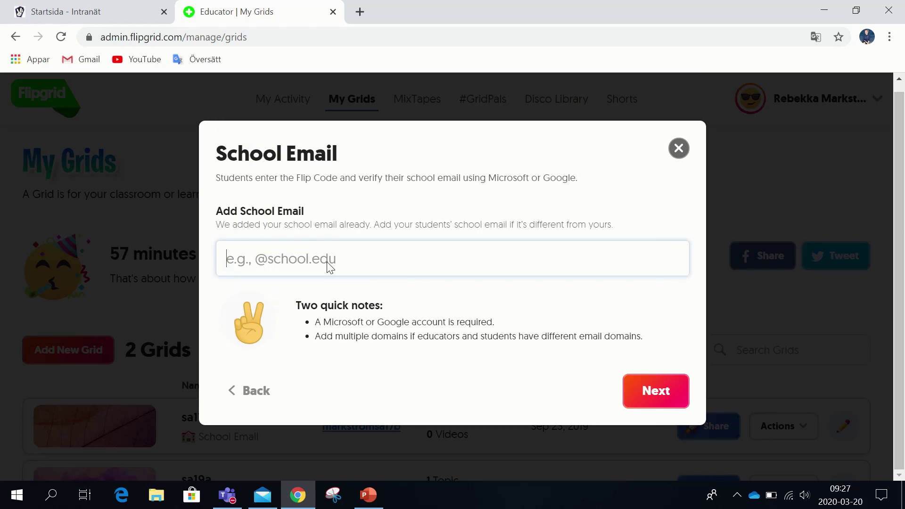
pyautogui.write('@edu.sandviken.s')
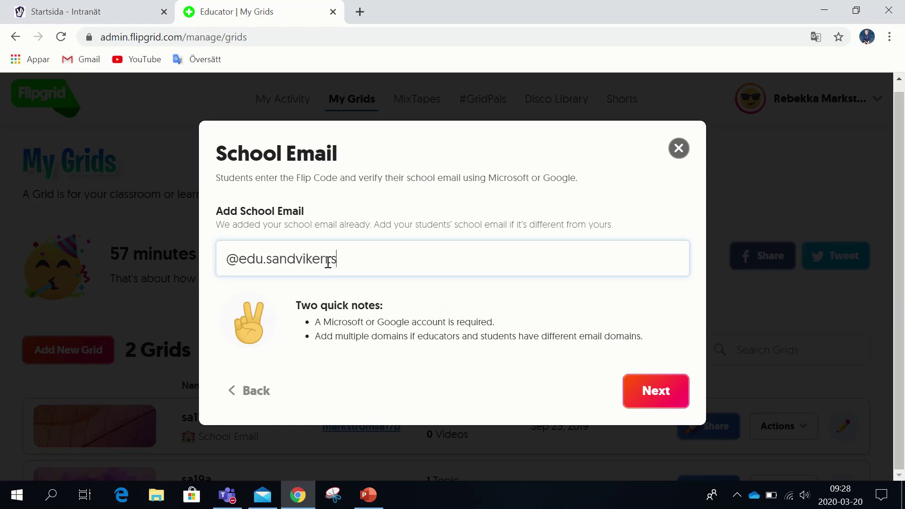
pyautogui.write('e')
pyautogui.press('BackSpace')
pyautogui.press('BackSpace')
pyautogui.write('.se')
pyautogui.click(655, 393)
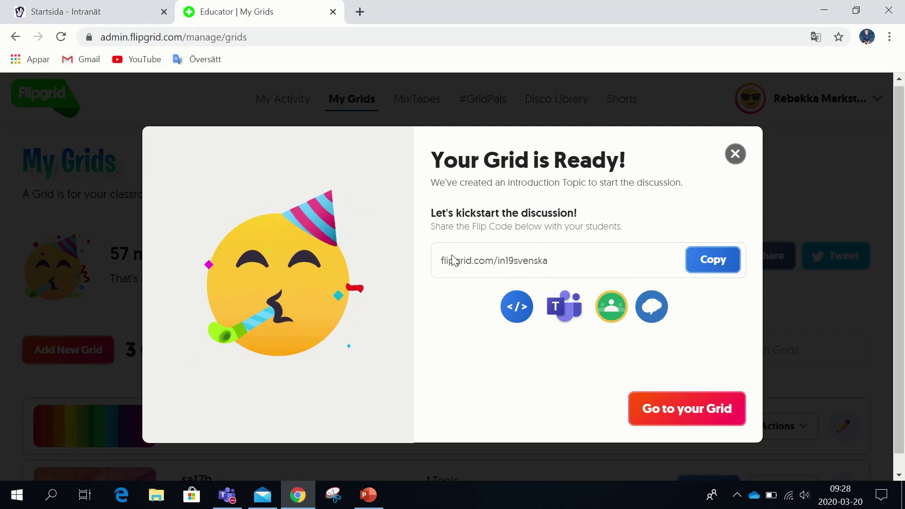
pyautogui.moveTo(437, 262); pyautogui.dragTo(572, 262)
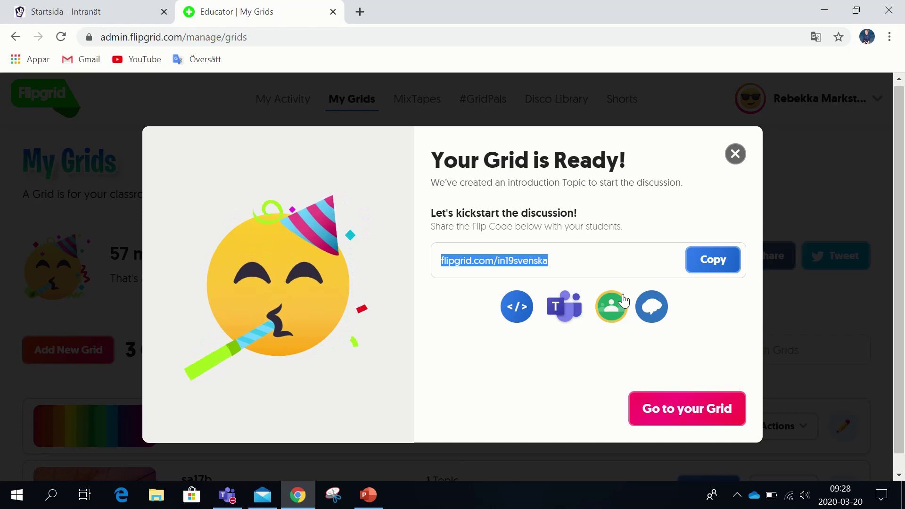
pyautogui.click(733, 260)
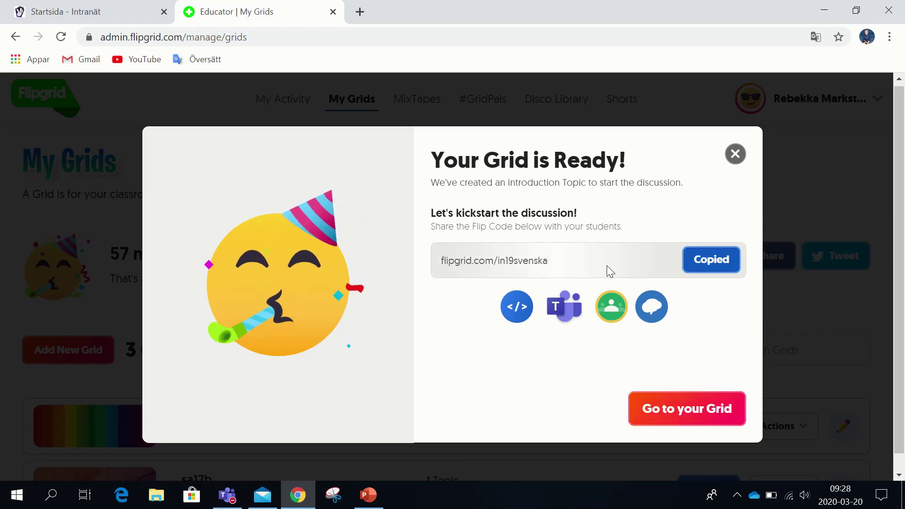
pyautogui.click(689, 417)
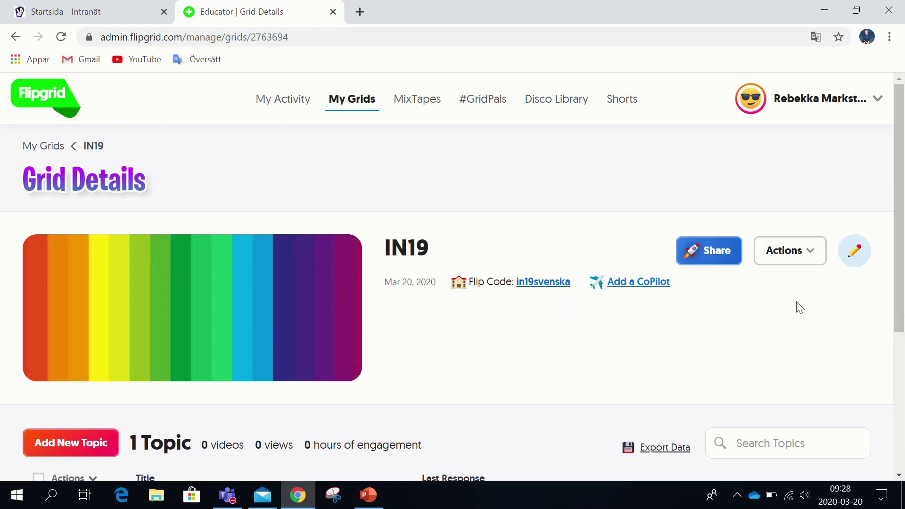
# Permanently delete the default 'Say Hello on Flipgrid!' topic and its videos from grid IN19
pyautogui.moveTo(896, 291); pyautogui.dragTo(902, 358)
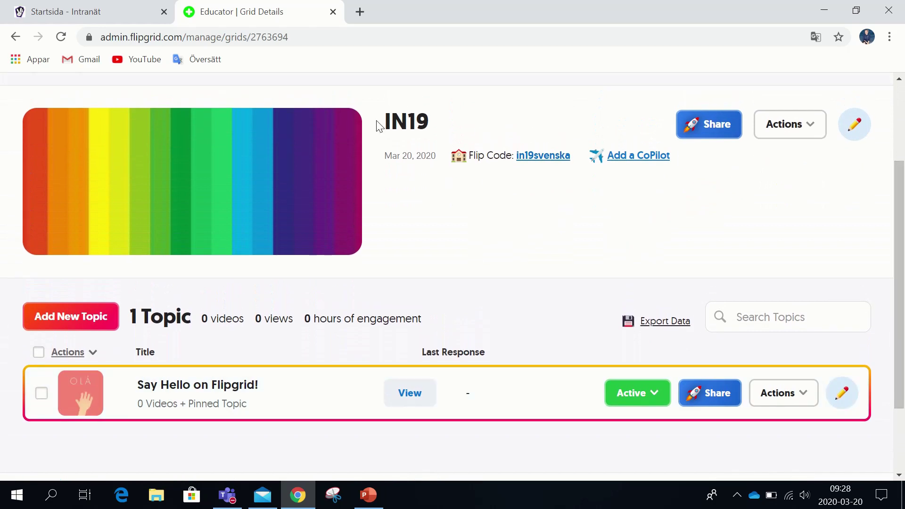
pyautogui.moveTo(380, 121); pyautogui.dragTo(443, 124)
pyautogui.click(442, 124)
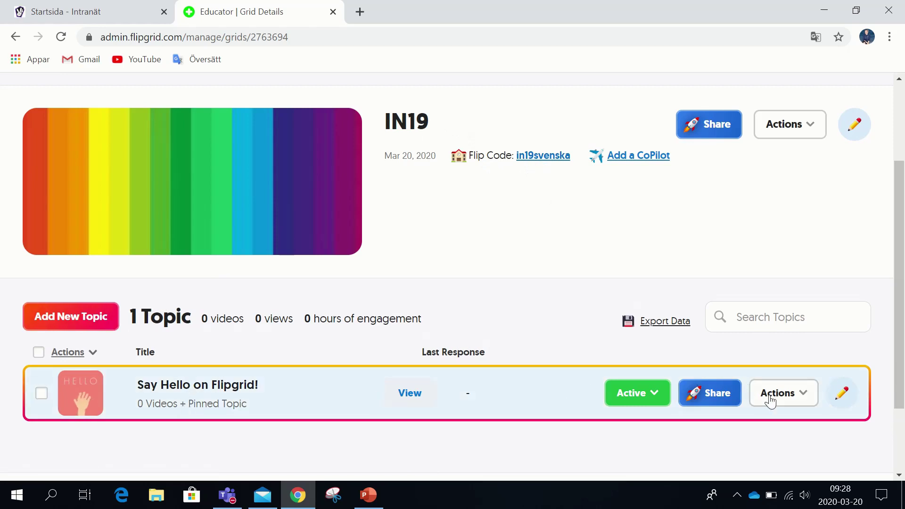
pyautogui.click(801, 395)
pyautogui.scroll(-1, 804, 401)
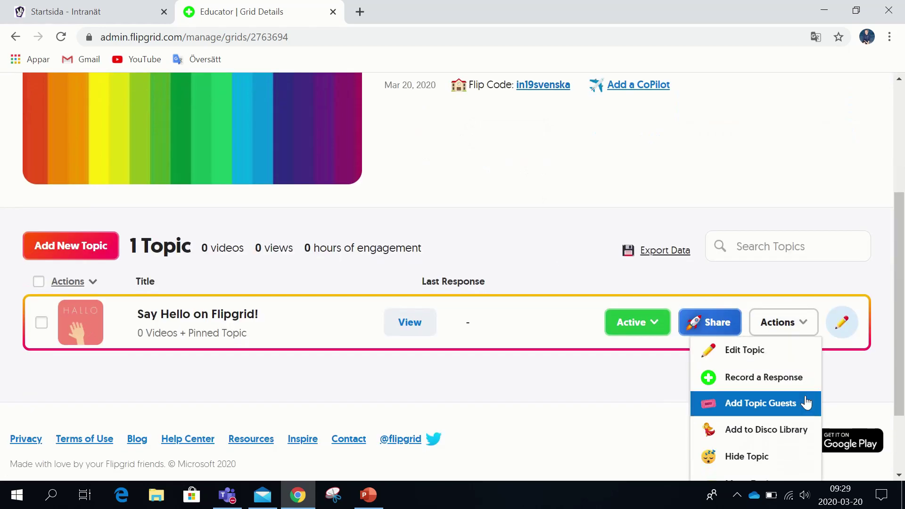
pyautogui.scroll(-2, 799, 403)
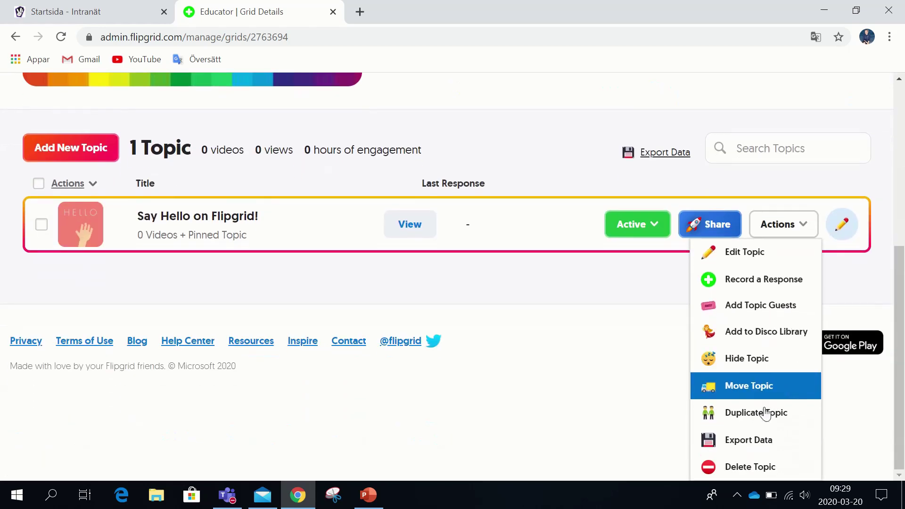
pyautogui.click(746, 468)
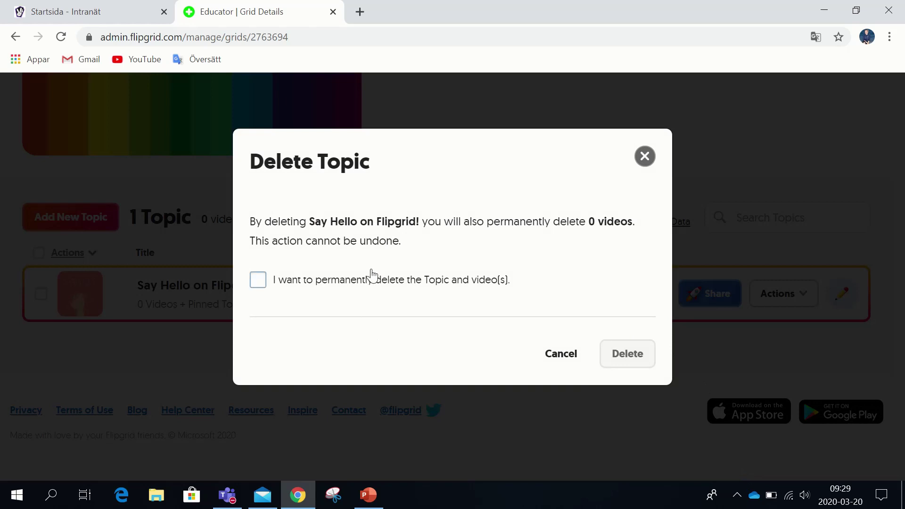
pyautogui.click(403, 282)
pyautogui.click(640, 354)
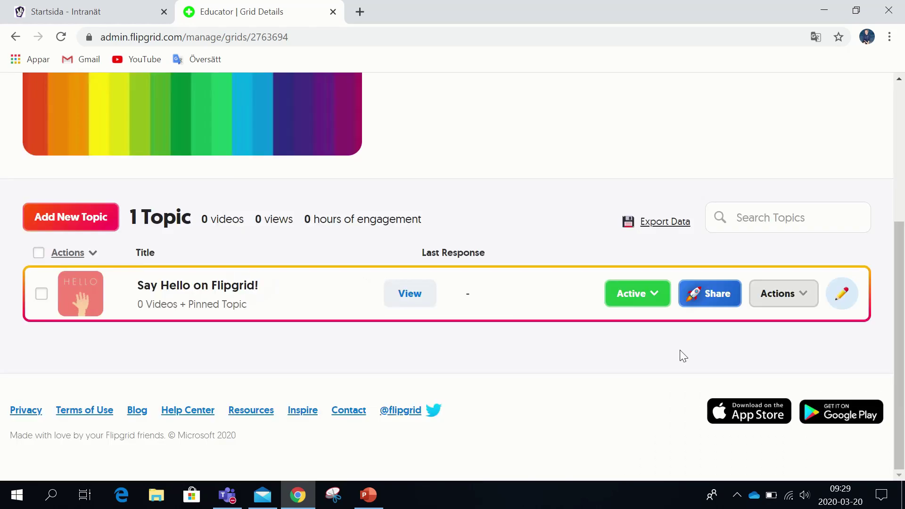
pyautogui.scroll(-4, 769, 335)
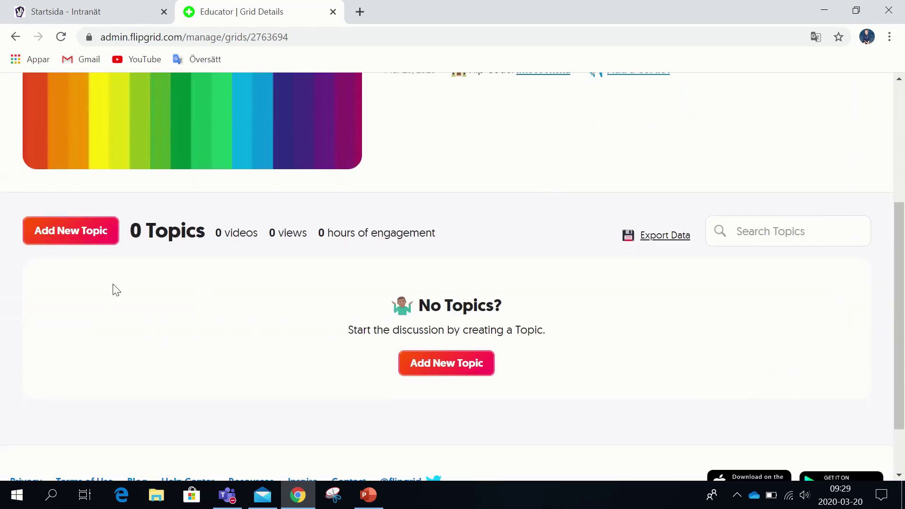
# Start a new topic titled TAL with a 5-minute recording time
pyautogui.click(454, 372)
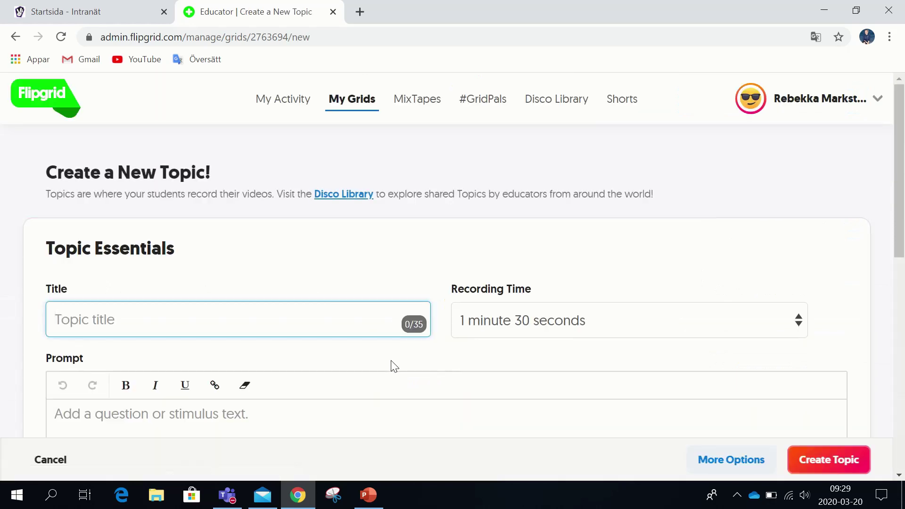
pyautogui.scroll(-5, 444, 369)
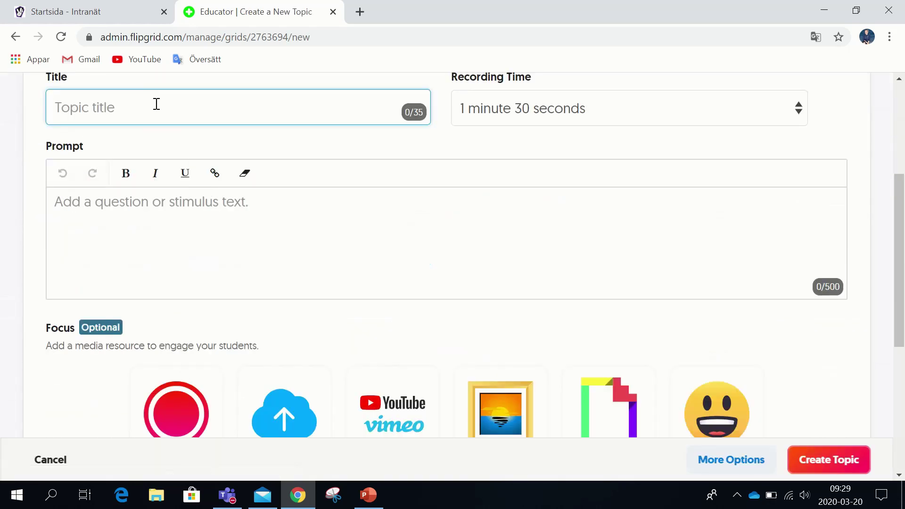
pyautogui.write('TAL')
pyautogui.scroll(2, 608, 249)
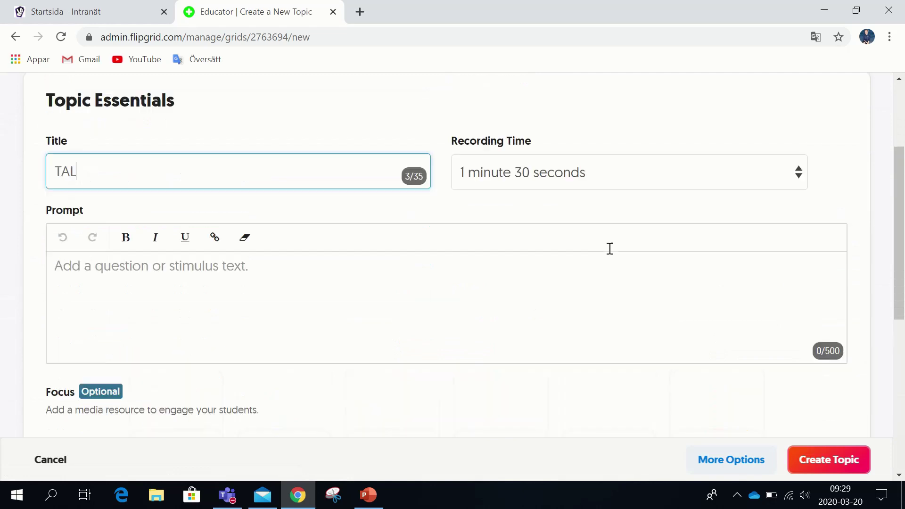
pyautogui.click(651, 179)
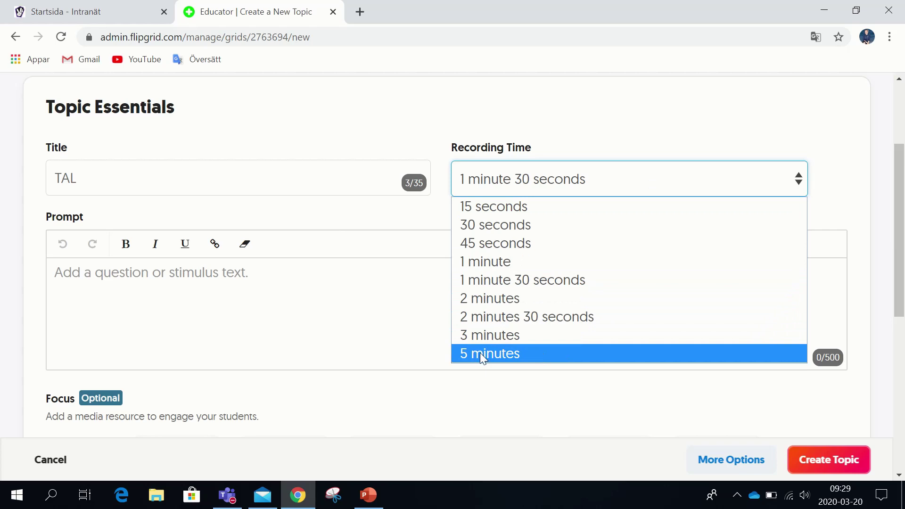
pyautogui.click(482, 354)
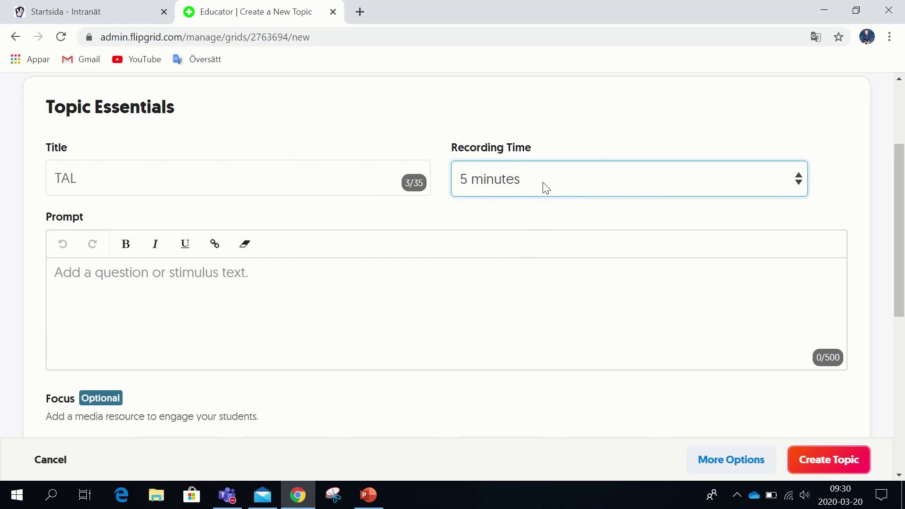
pyautogui.click(514, 287)
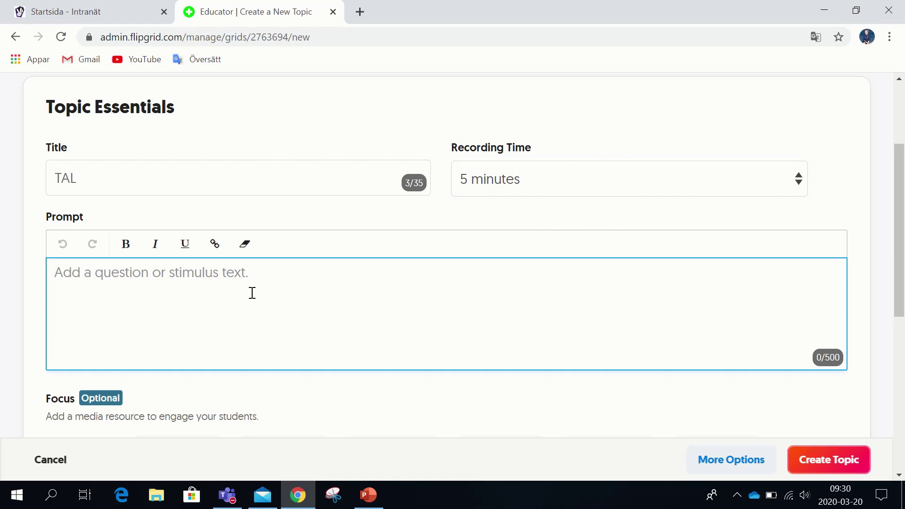
# Paste the prompt 'Här spelar du in ditt tal' followed by a :) smiley
pyautogui.scroll(-1, 265, 281)
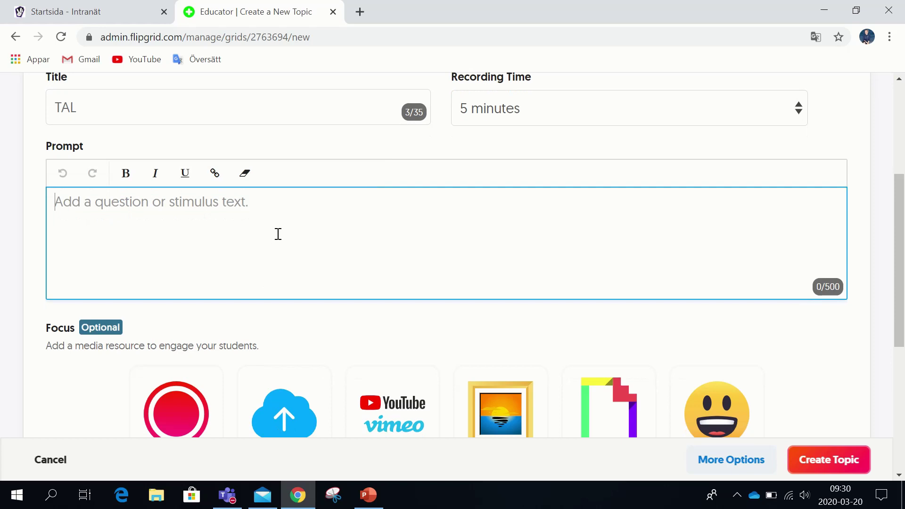
pyautogui.hotkey('ctrl', 'v')
pyautogui.write(':)')
pyautogui.scroll(1, 278, 235)
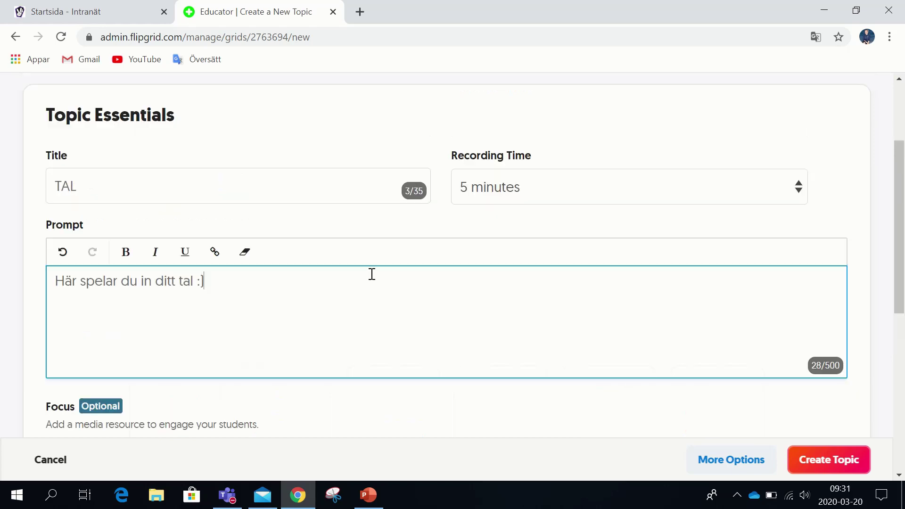
pyautogui.scroll(-4, 371, 274)
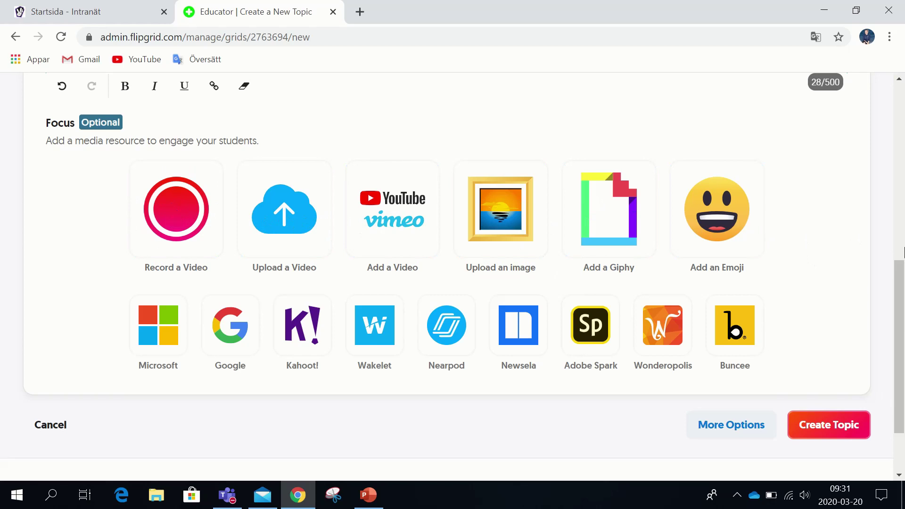
pyautogui.scroll(-2, 839, 236)
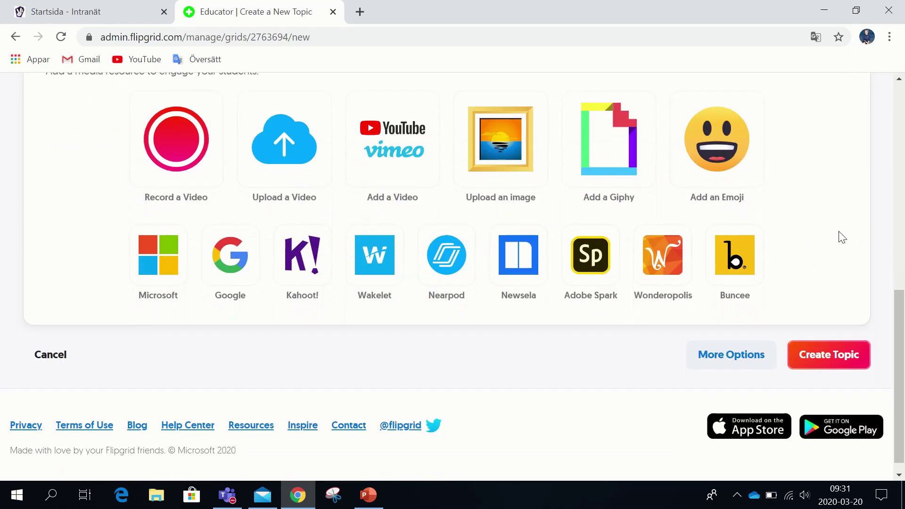
pyautogui.scroll(3, 819, 225)
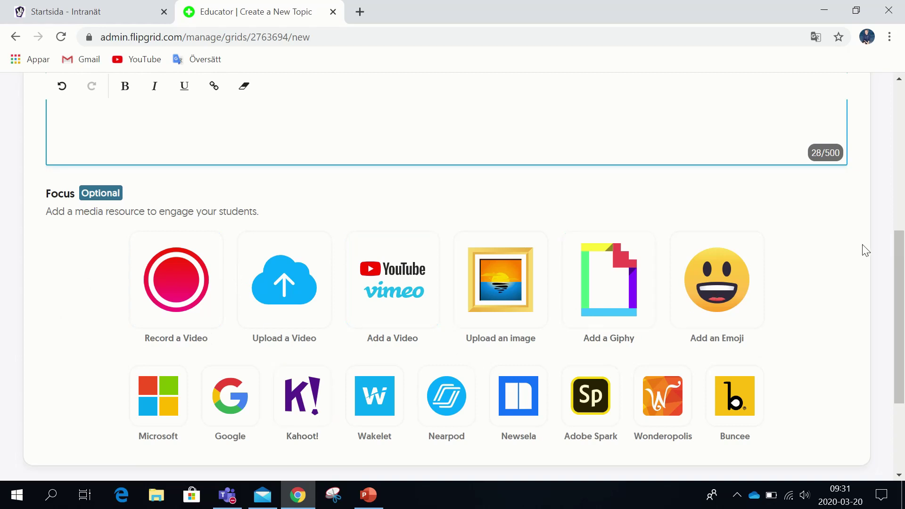
pyautogui.scroll(-2, 863, 254)
pyautogui.scroll(-1, 863, 260)
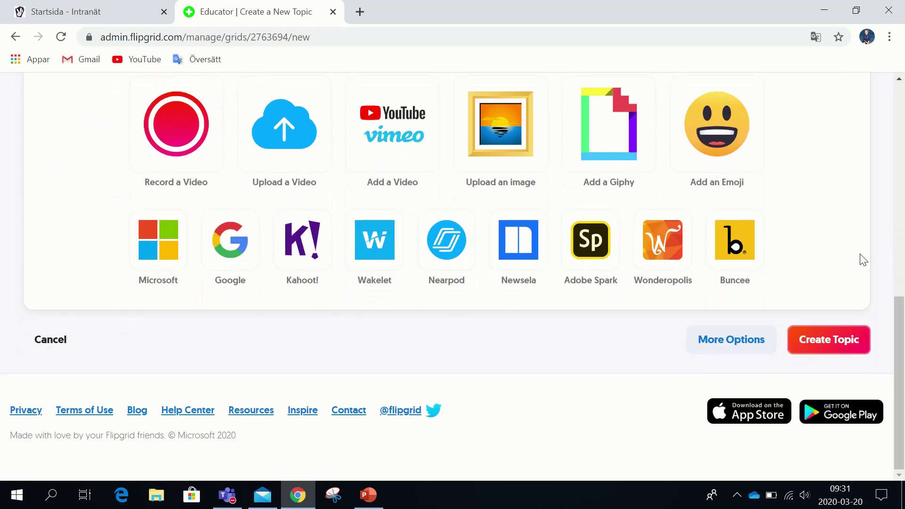
pyautogui.click(833, 341)
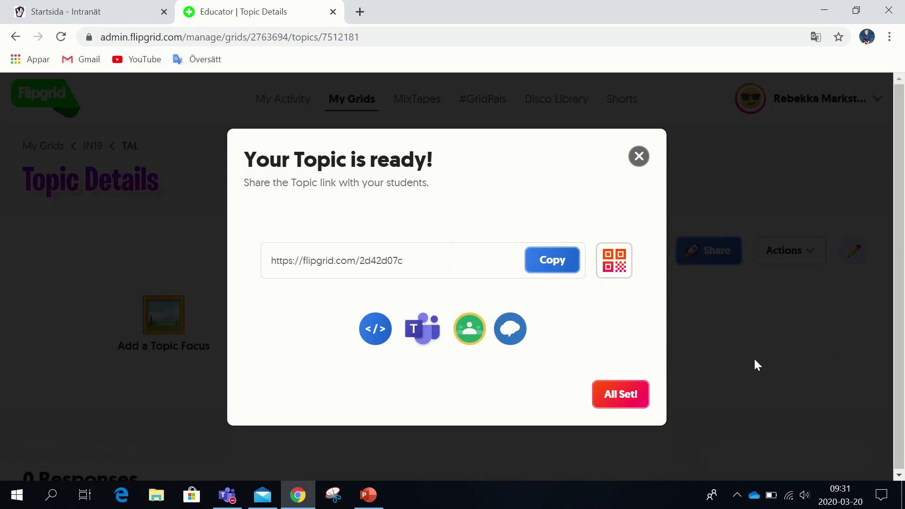
pyautogui.click(635, 399)
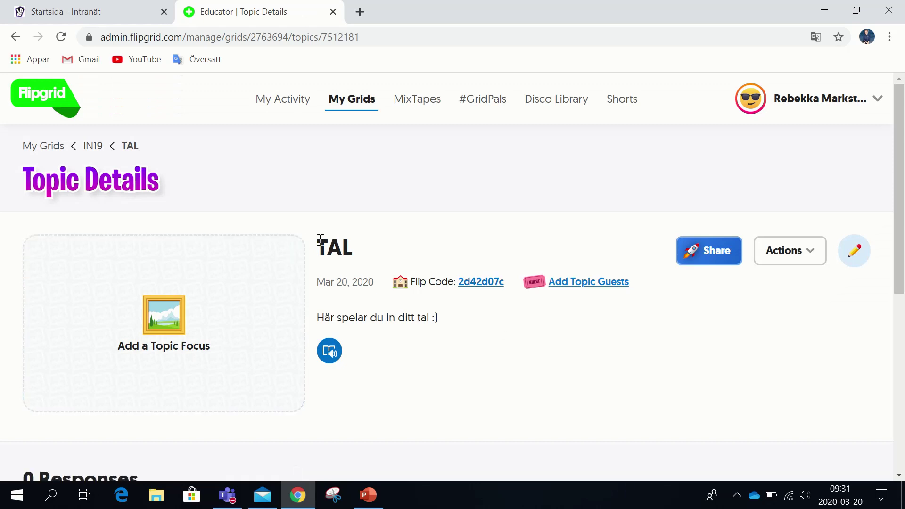
pyautogui.moveTo(320, 239); pyautogui.dragTo(376, 253)
pyautogui.click(377, 267)
pyautogui.scroll(-5, 673, 344)
pyautogui.scroll(-3, 674, 344)
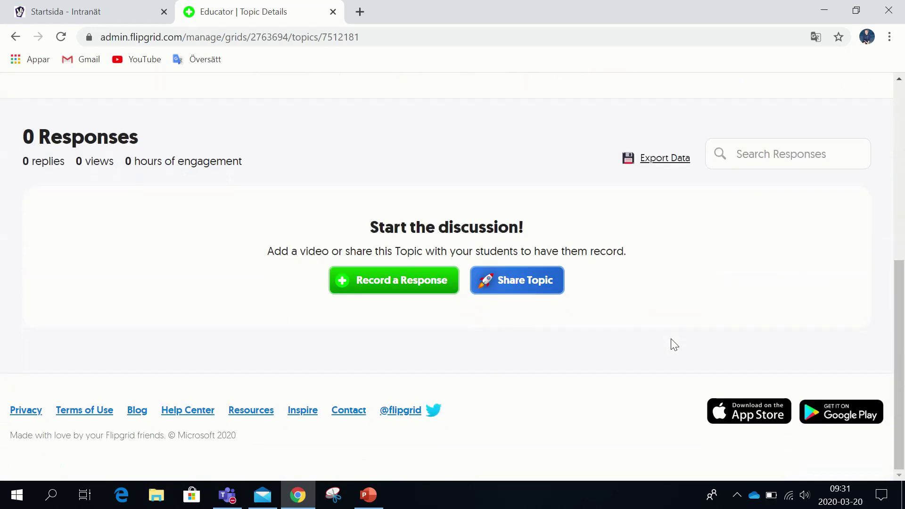
pyautogui.scroll(8, 674, 344)
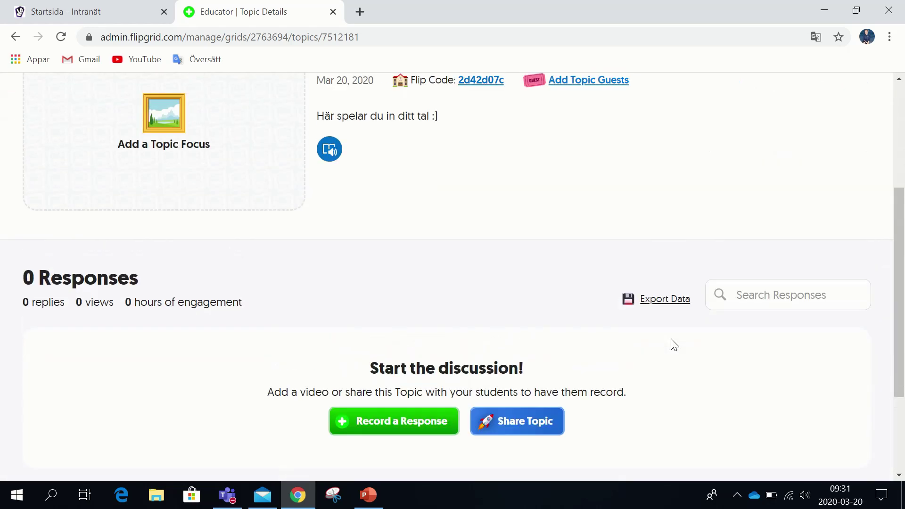
# Open Edit Topic for TAL and scroll down to its Topic Status settings
pyautogui.click(806, 257)
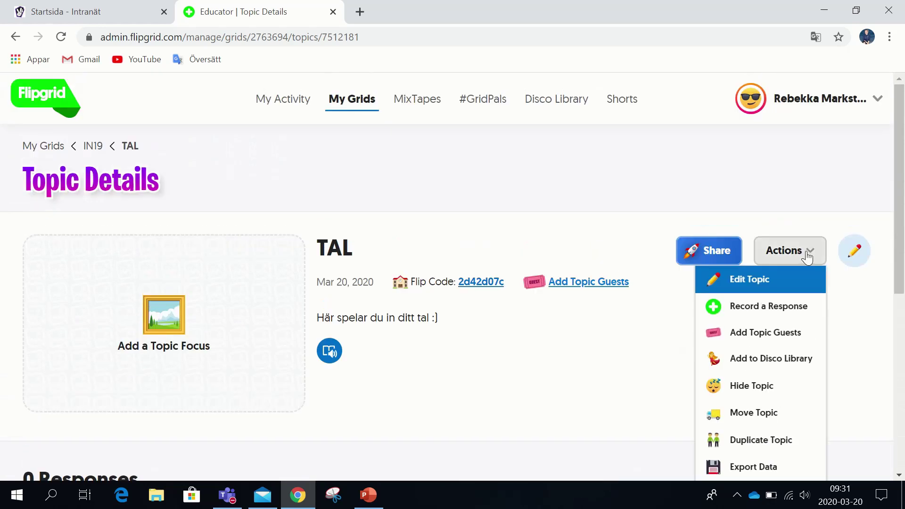
pyautogui.scroll(-1, 807, 257)
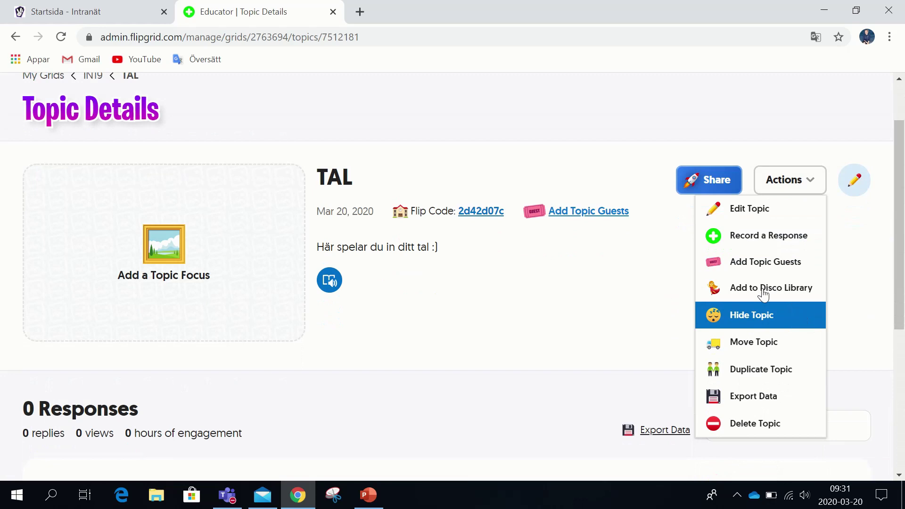
pyautogui.click(779, 222)
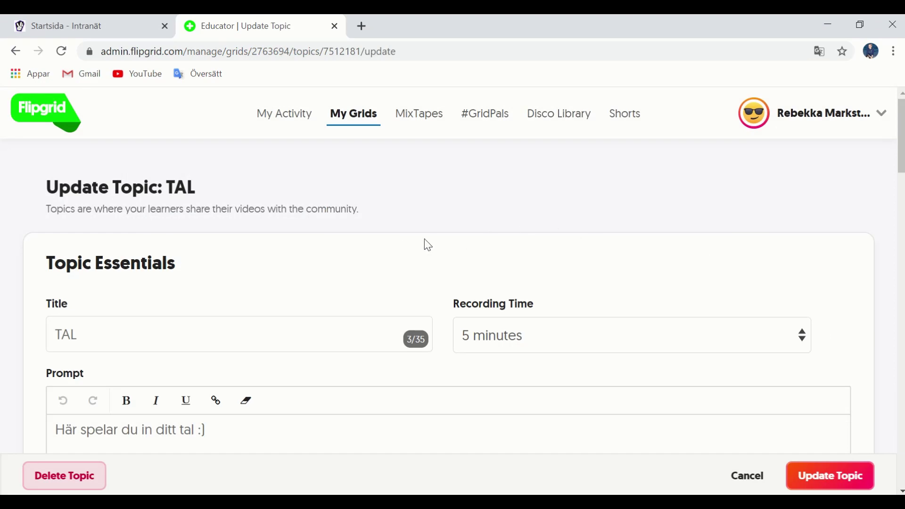
pyautogui.scroll(-5, 427, 244)
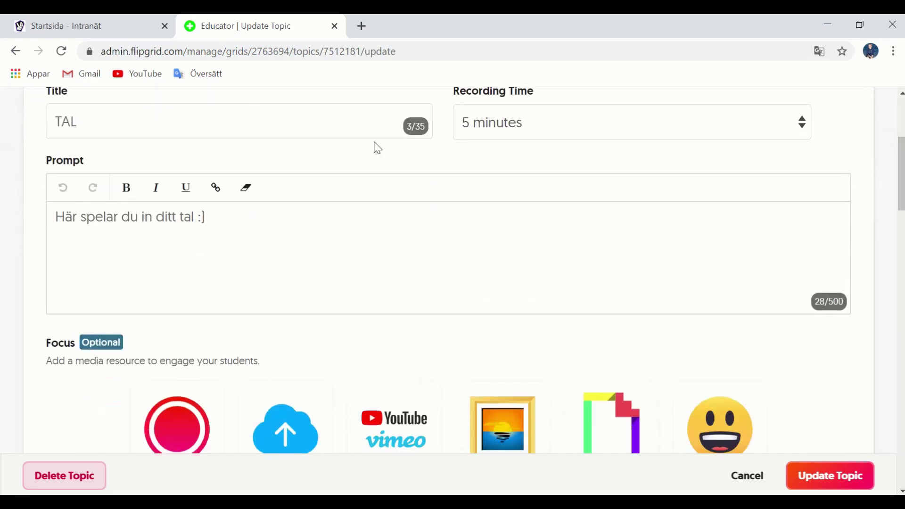
pyautogui.scroll(-7, 537, 289)
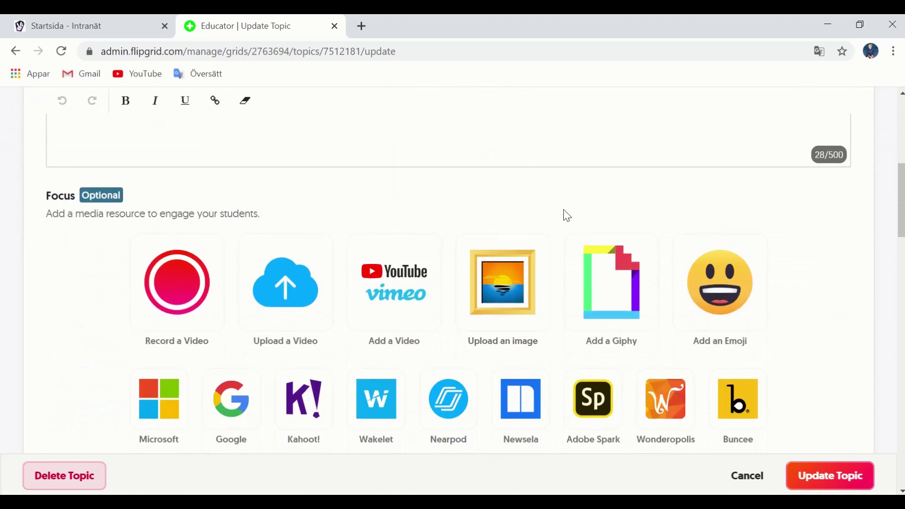
pyautogui.scroll(-8, 554, 217)
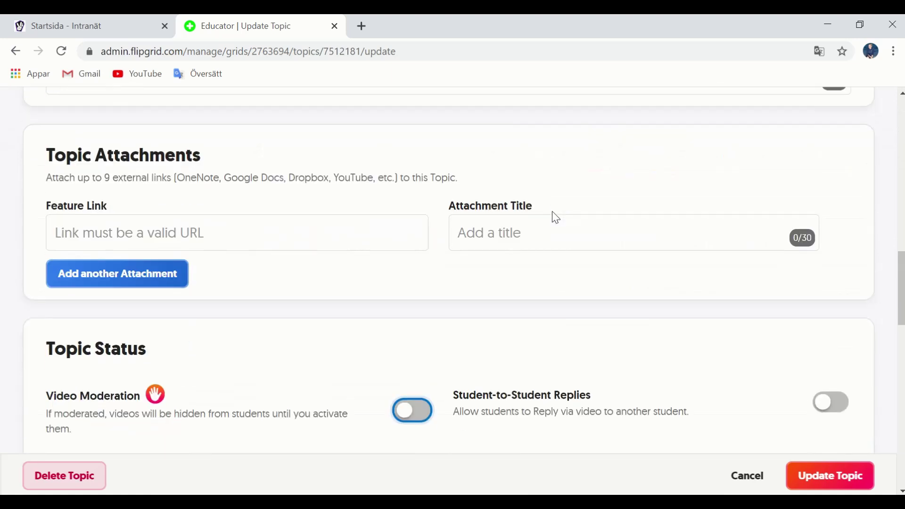
pyautogui.scroll(-3, 554, 214)
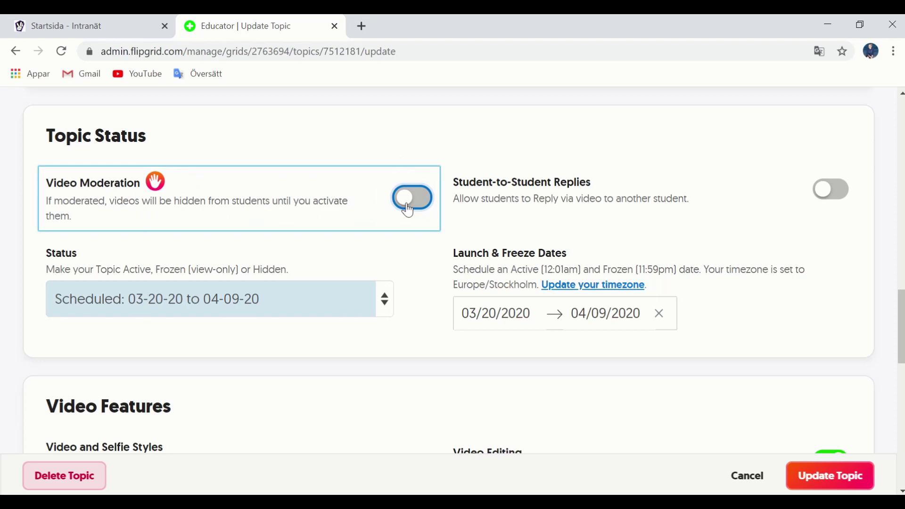
# Enable video moderation for topic TAL, leaving student-to-student replies switched off
pyautogui.click(420, 207)
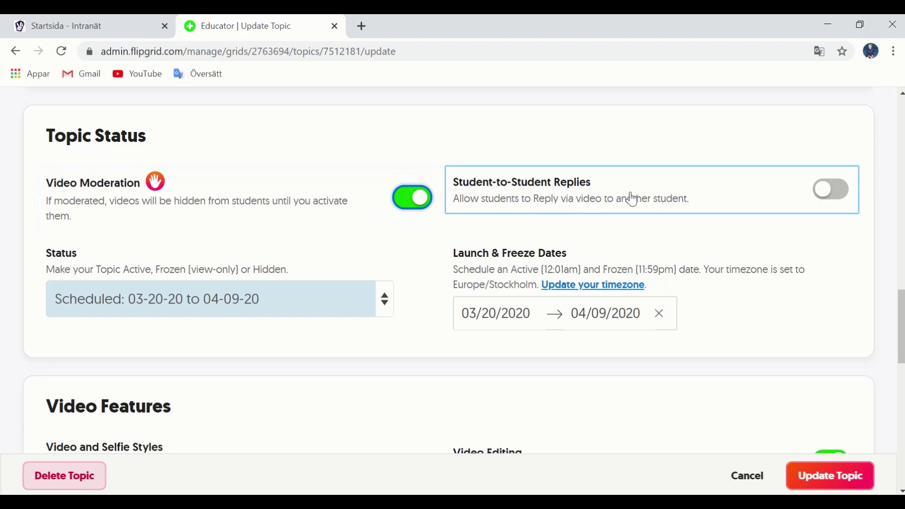
pyautogui.click(832, 193)
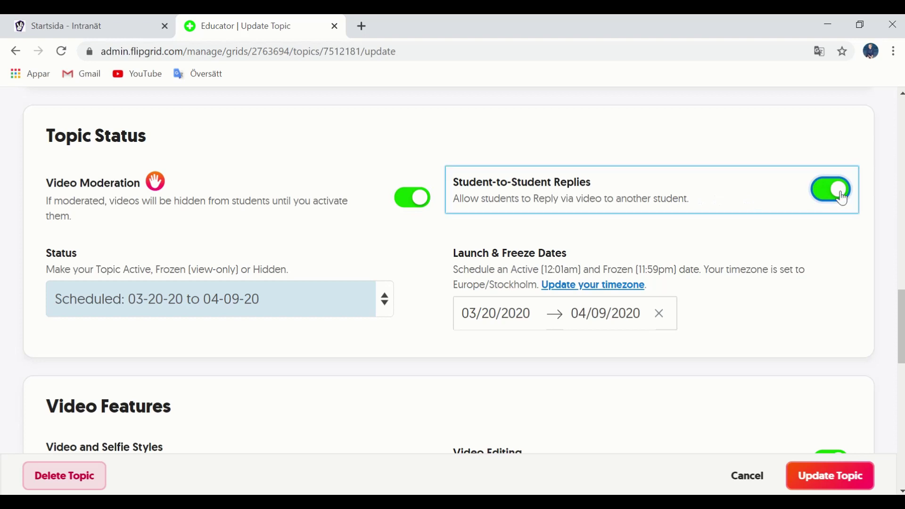
pyautogui.click(815, 202)
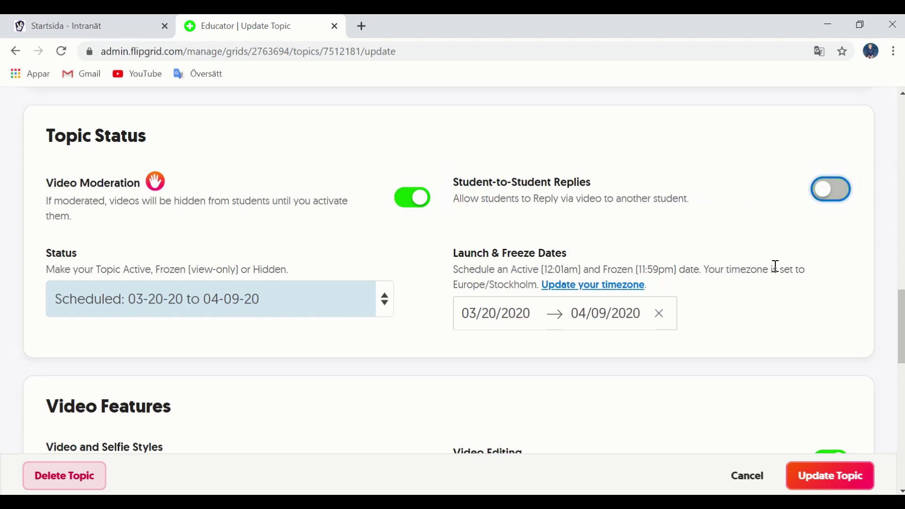
pyautogui.scroll(-2, 775, 265)
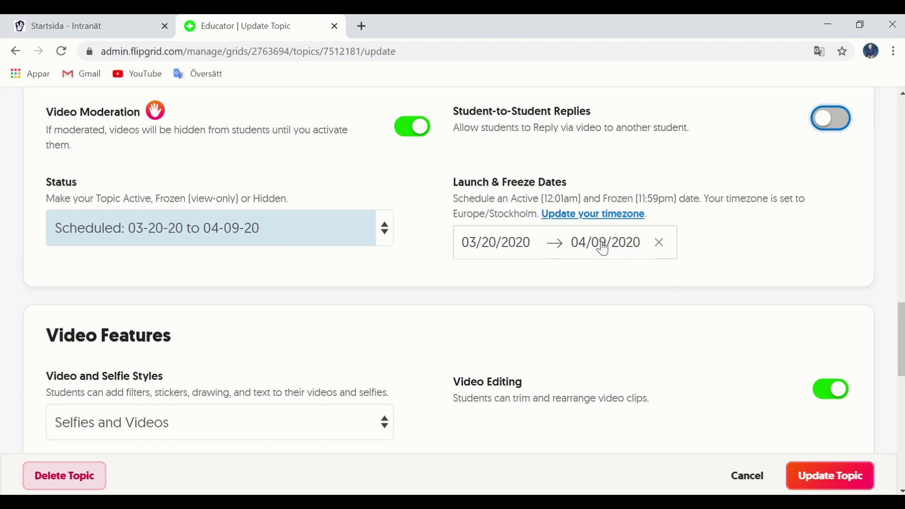
pyautogui.scroll(-3, 598, 249)
pyautogui.scroll(-2, 604, 246)
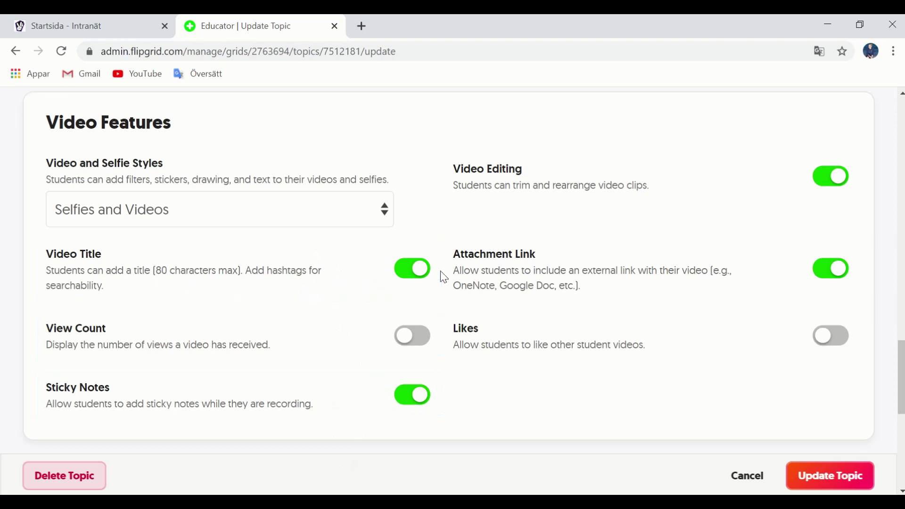
pyautogui.click(377, 206)
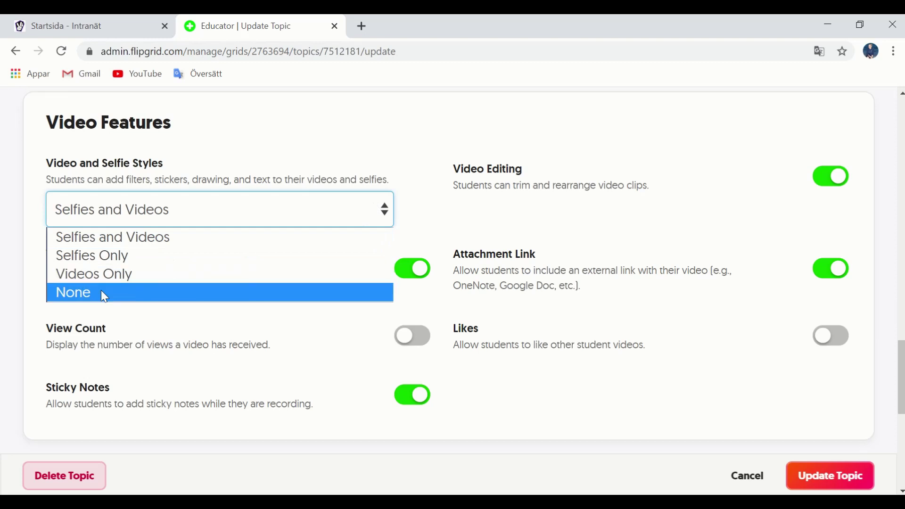
pyautogui.click(120, 241)
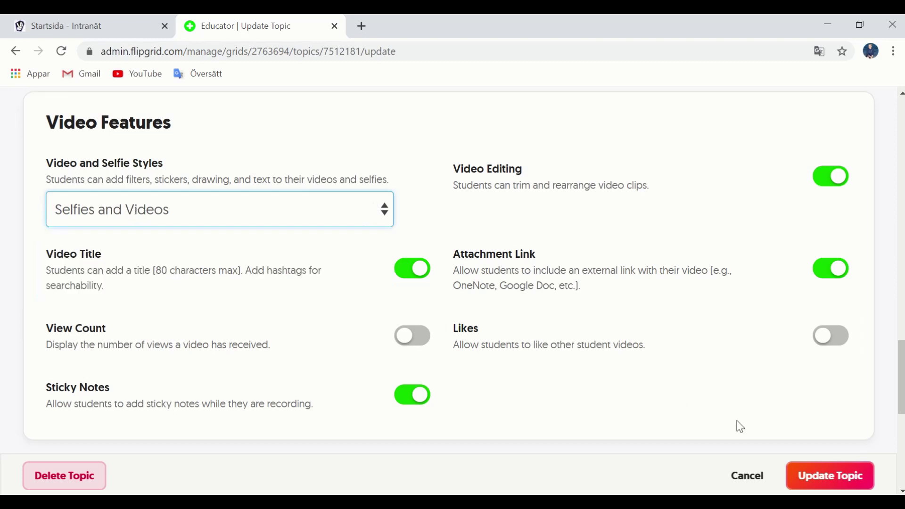
pyautogui.scroll(-2, 793, 432)
pyautogui.scroll(-7, 759, 338)
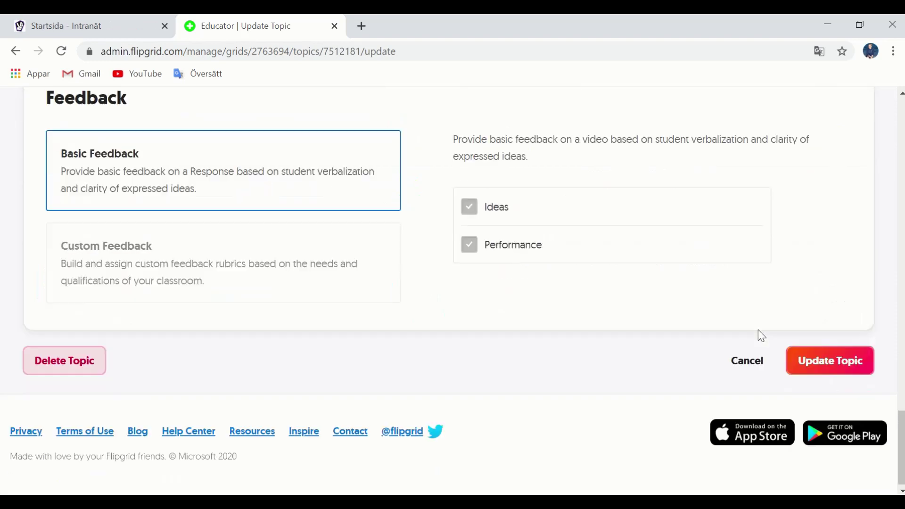
pyautogui.scroll(2, 758, 329)
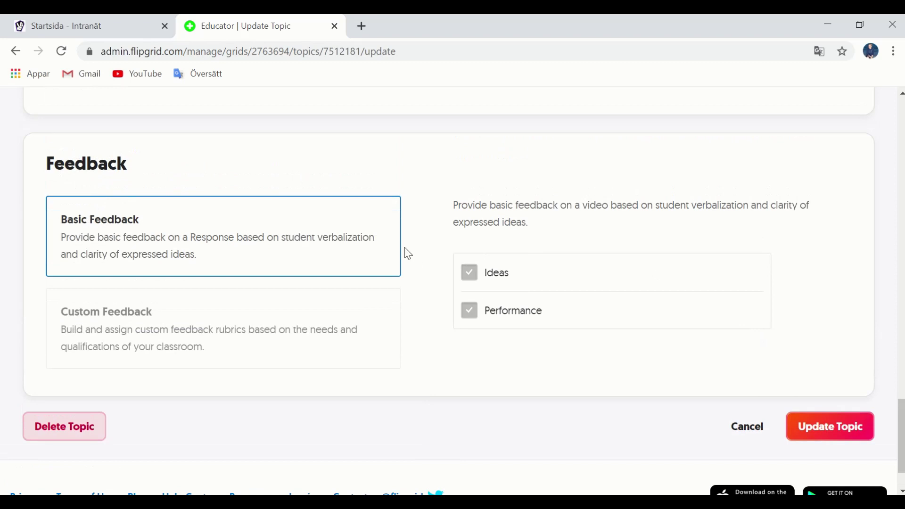
# Save the TAL topic changes and check the moderation icon beside TAL
pyautogui.click(811, 437)
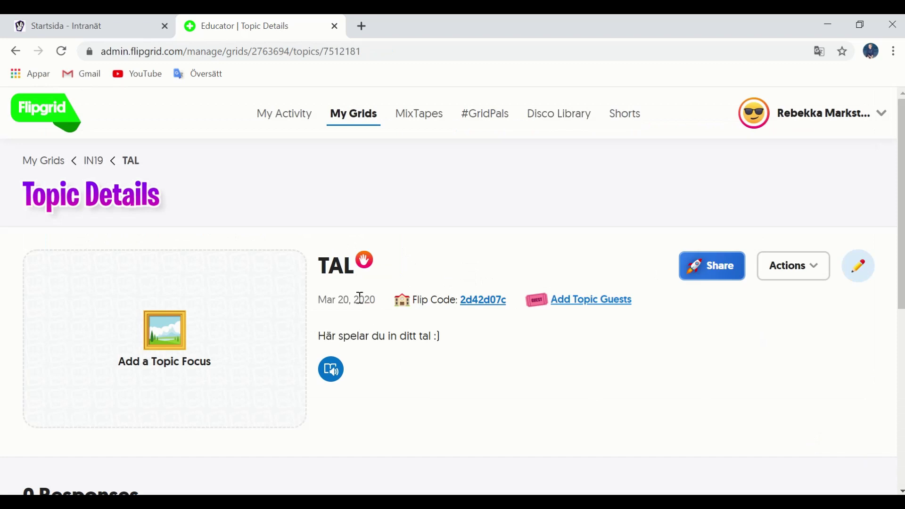
pyautogui.moveTo(368, 269)
pyautogui.doubleClick(368, 273)
pyautogui.click(366, 269)
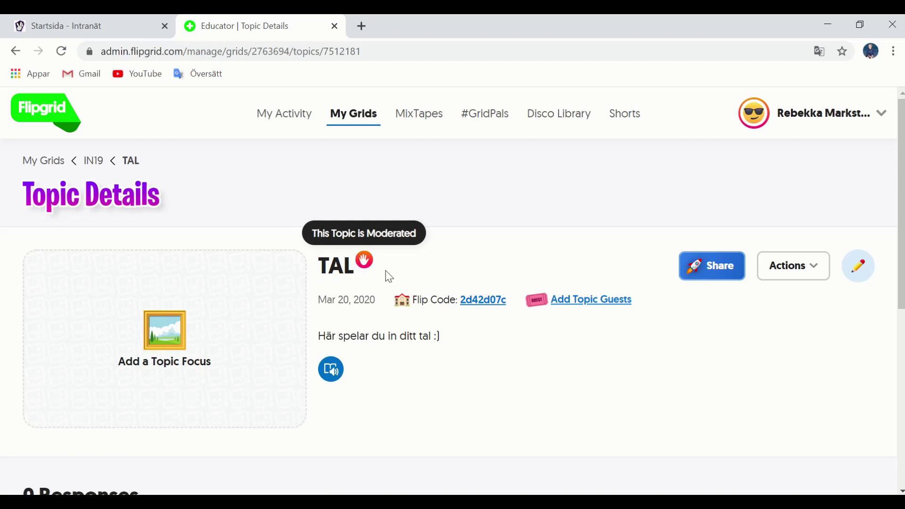
# Return to My Grids, where IN19 lists 1 topic and 1 video
pyautogui.scroll(-7, 605, 246)
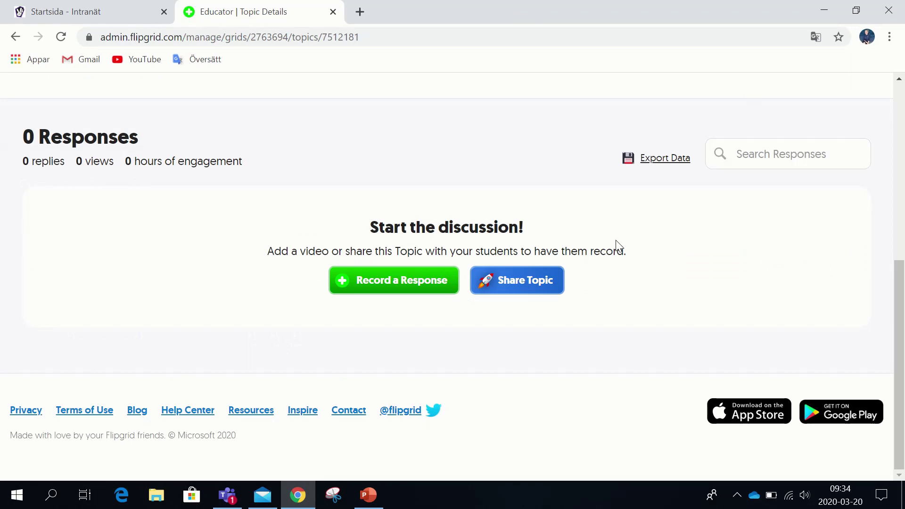
pyautogui.scroll(6, 615, 239)
pyautogui.scroll(-3, 421, 305)
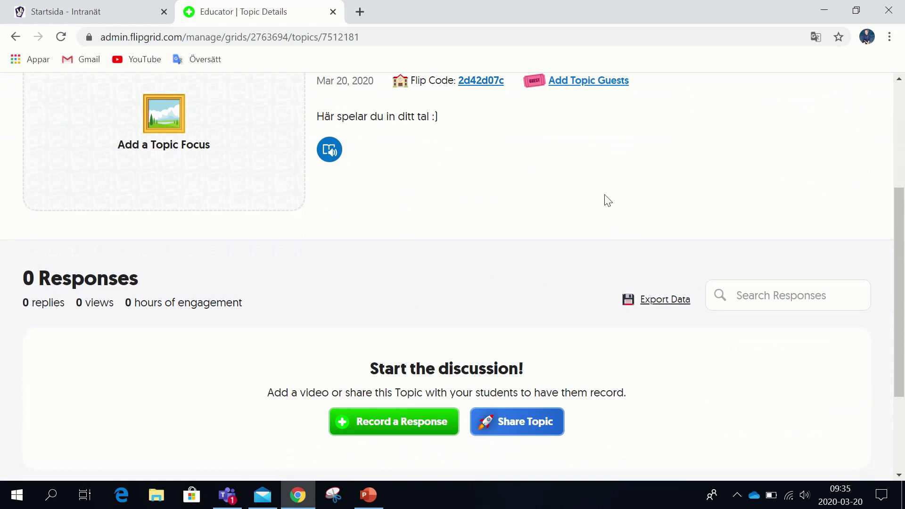
pyautogui.click(377, 55)
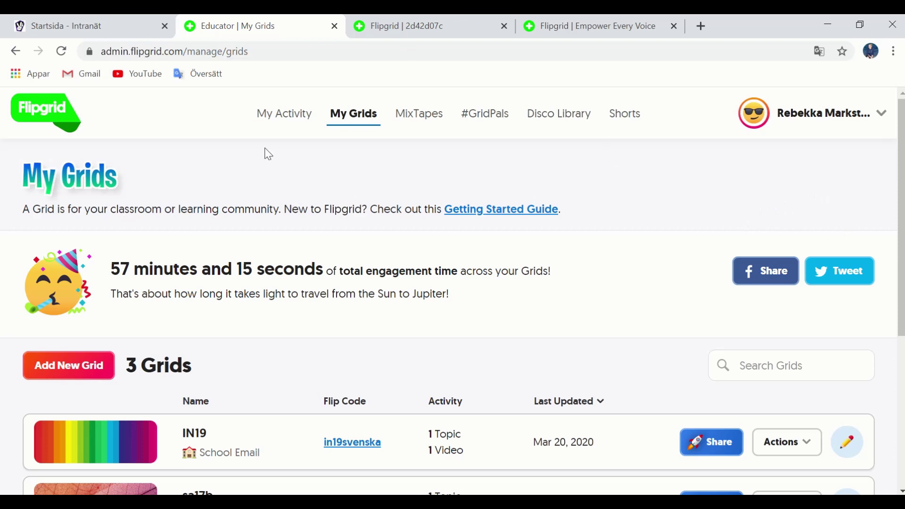
# Open grid IN19, then its TAL topic, and scroll down to its one response
pyautogui.scroll(-2, 202, 358)
pyautogui.scroll(1, 236, 369)
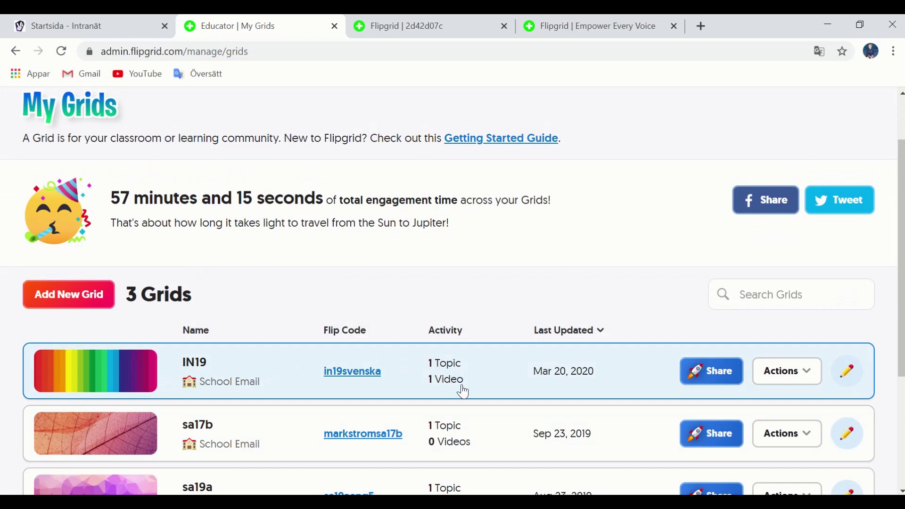
pyautogui.click(287, 370)
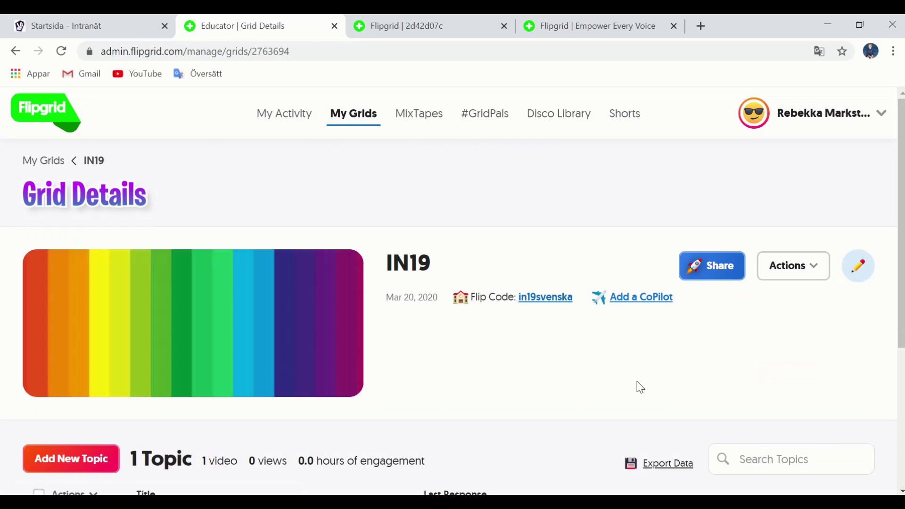
pyautogui.scroll(-5, 478, 389)
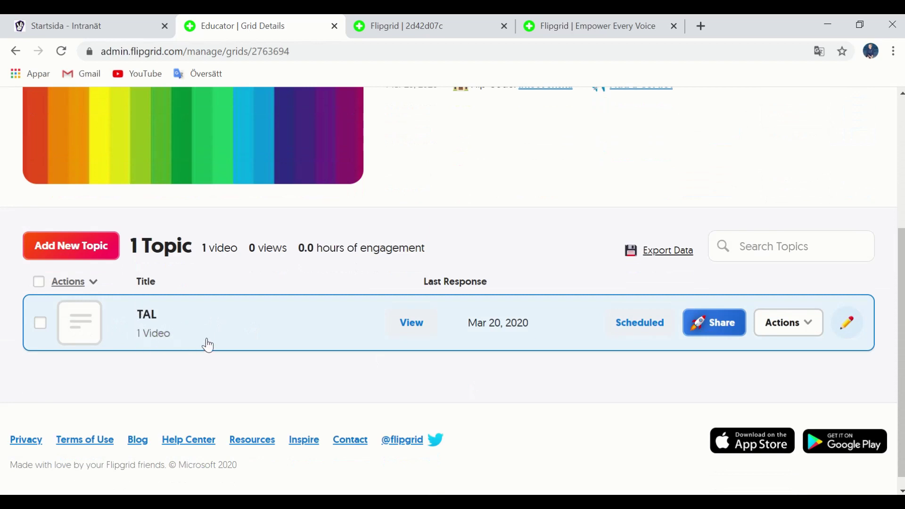
pyautogui.click(282, 326)
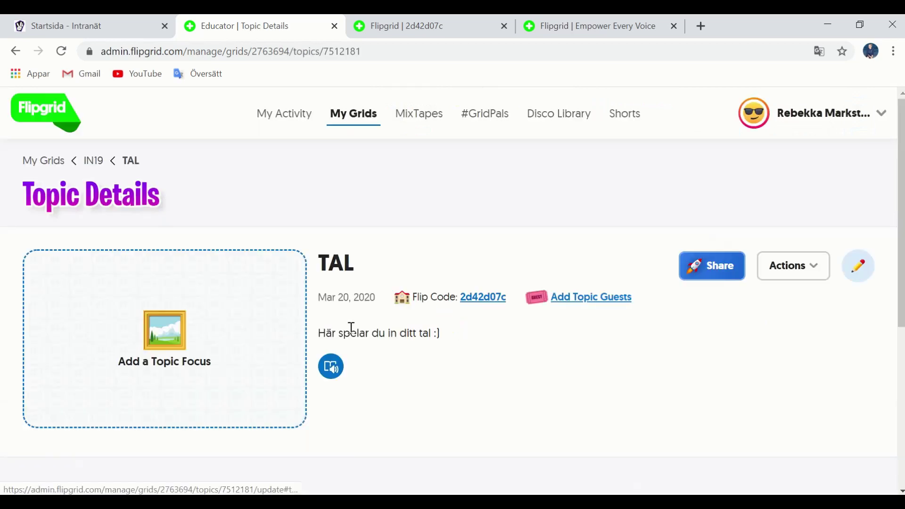
pyautogui.scroll(-6, 576, 393)
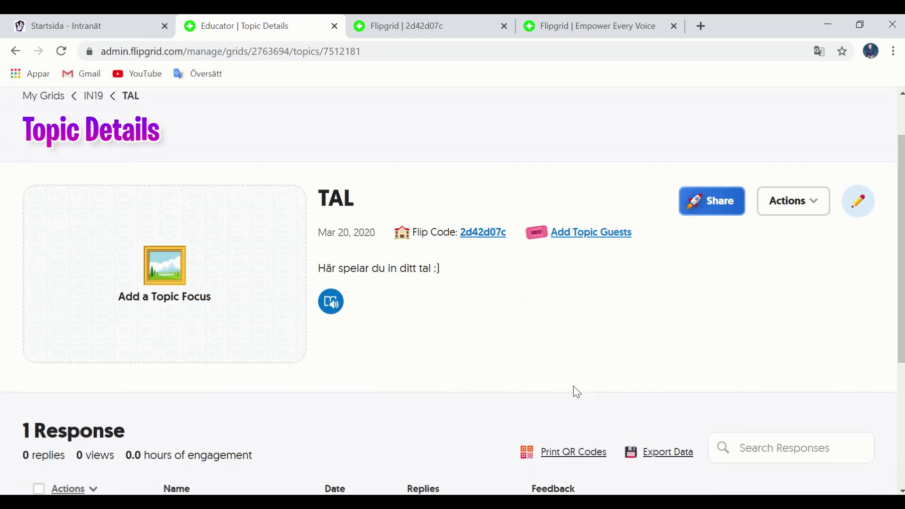